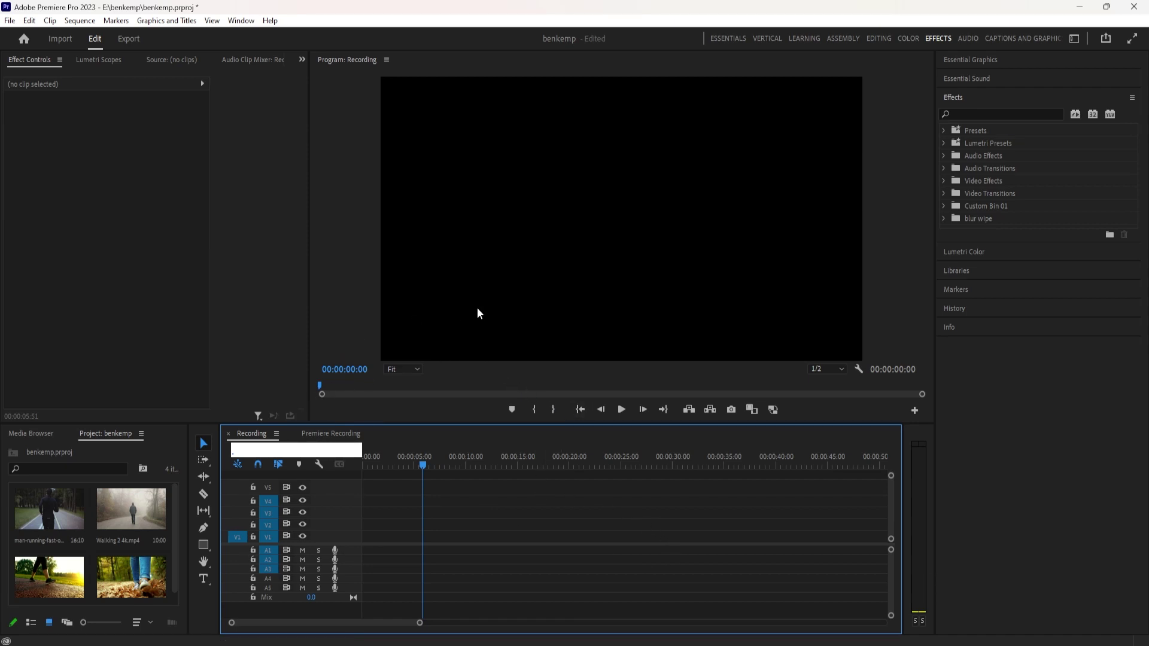
Step: Scrub the Recording playhead back to the start and then to about five seconds, then bring up the File menu
drag(421, 452, 364, 469)
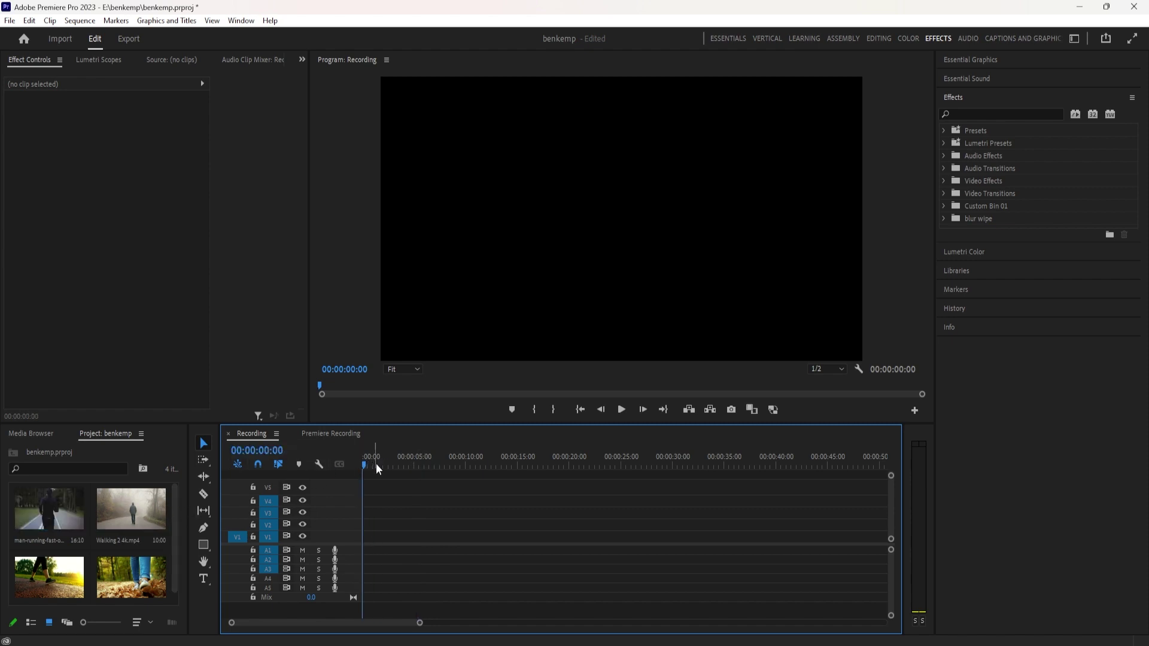
drag(383, 464, 416, 468)
click(12, 23)
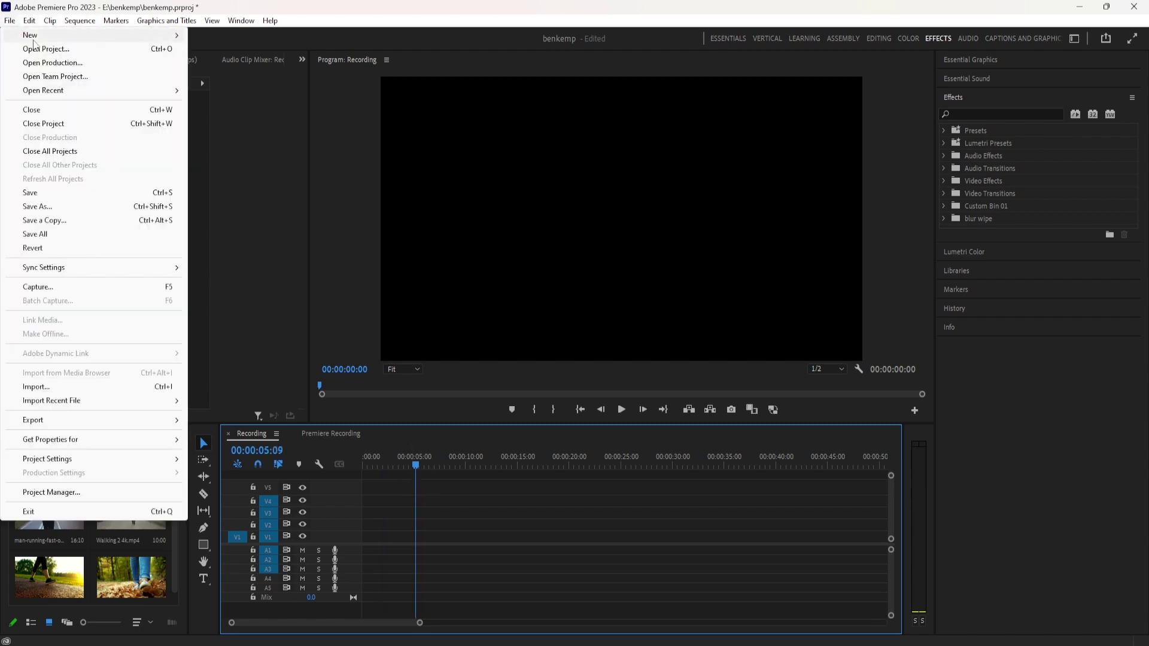
Step: Create Sequence 05 from the DSLR 1080p30 preset and review its frame settings without changes
mouse_move(34, 43)
click(215, 75)
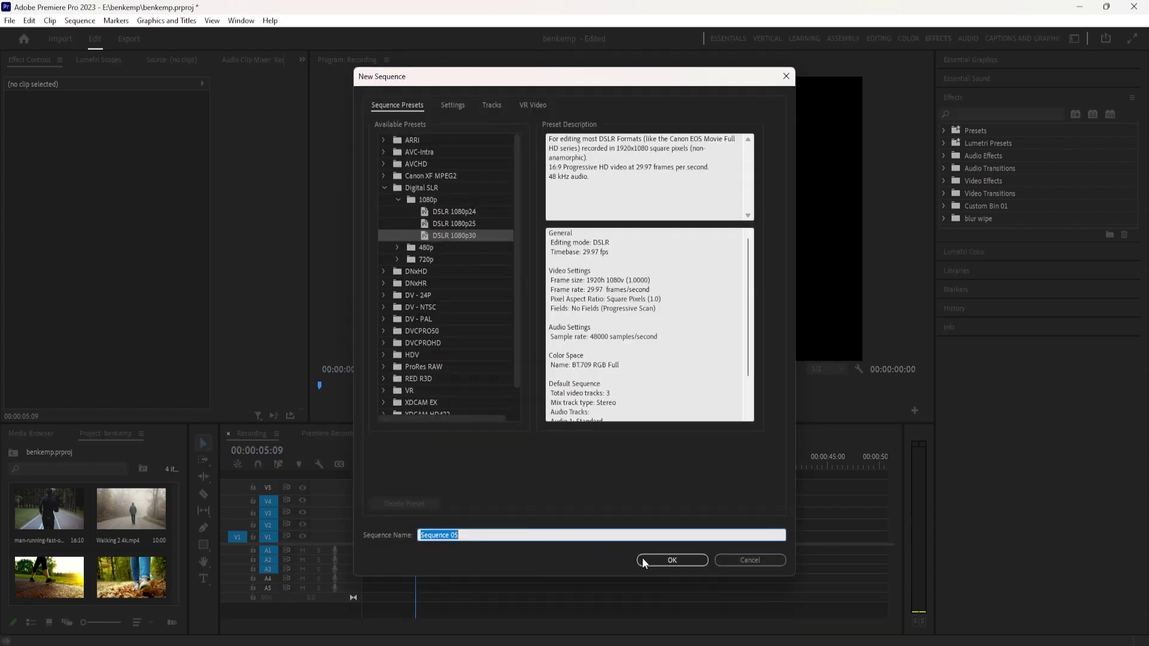
click(688, 567)
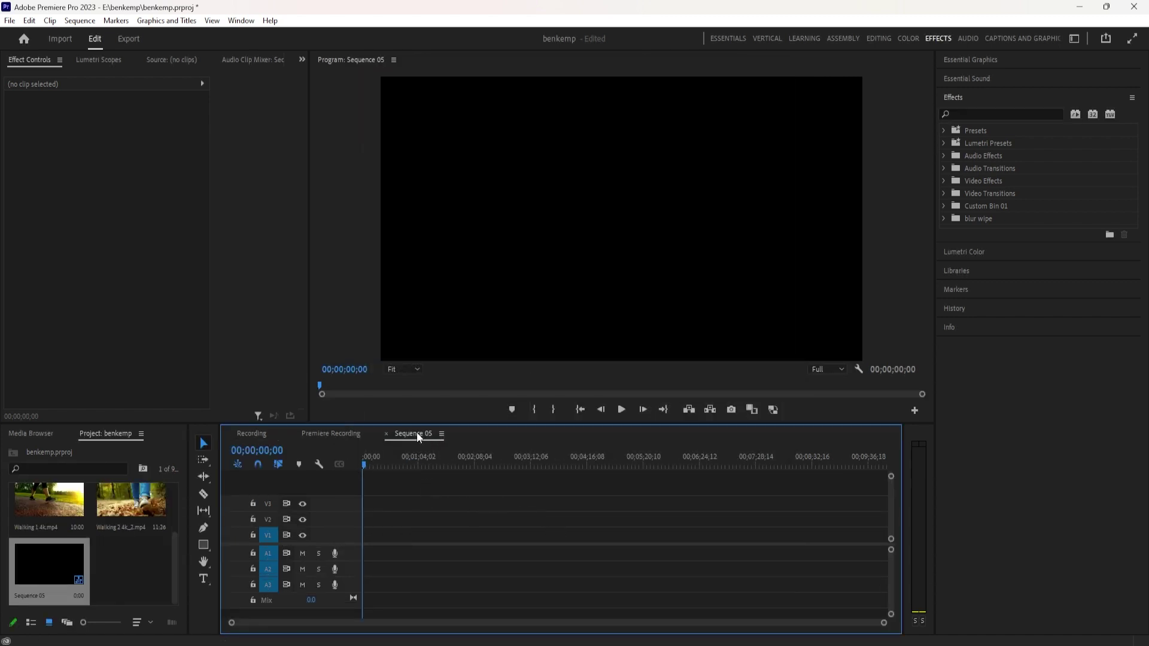
click(80, 20)
click(128, 35)
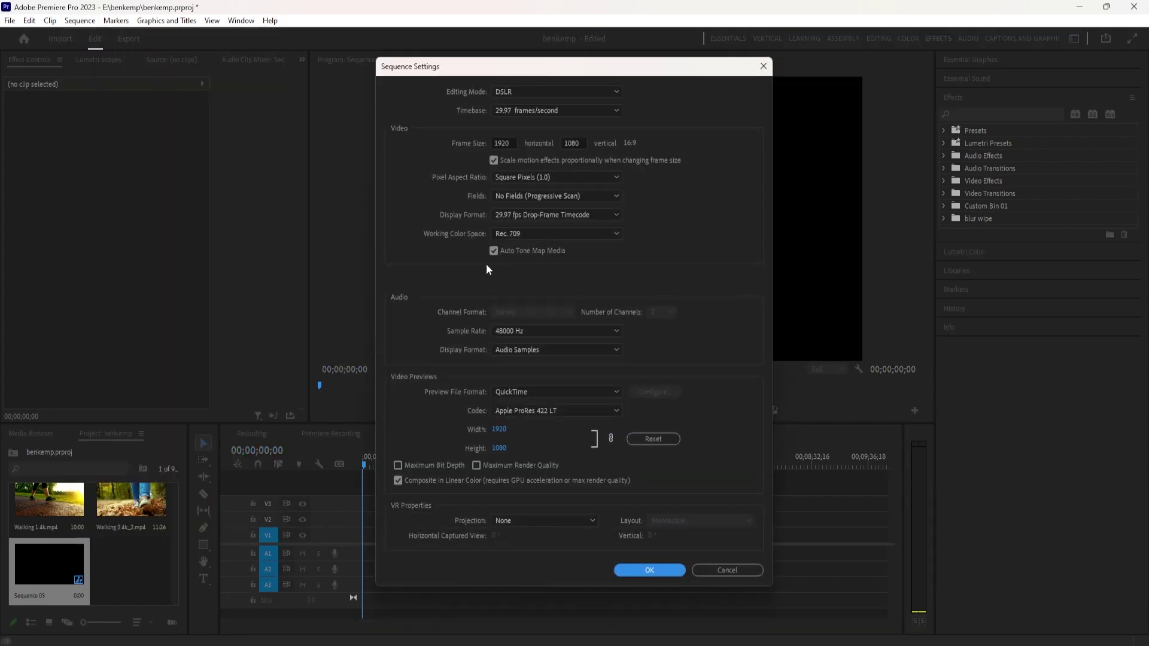
click(741, 572)
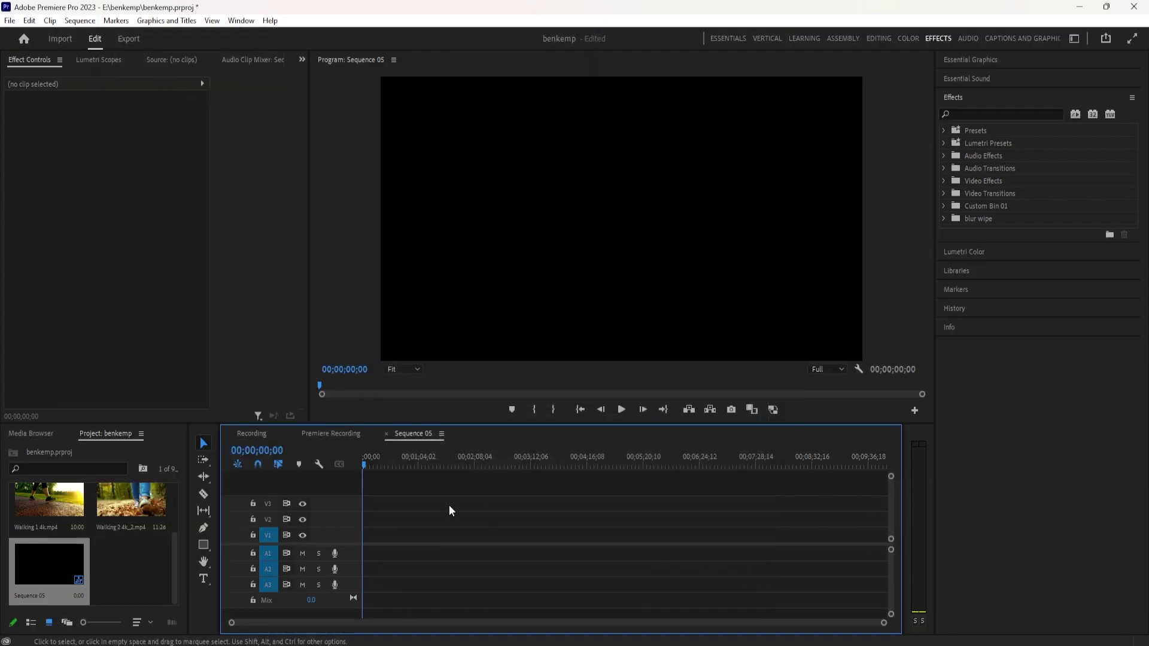
Step: Start a second new sequence from the Project panel, then cancel it
right_click(134, 561)
mouse_move(172, 367)
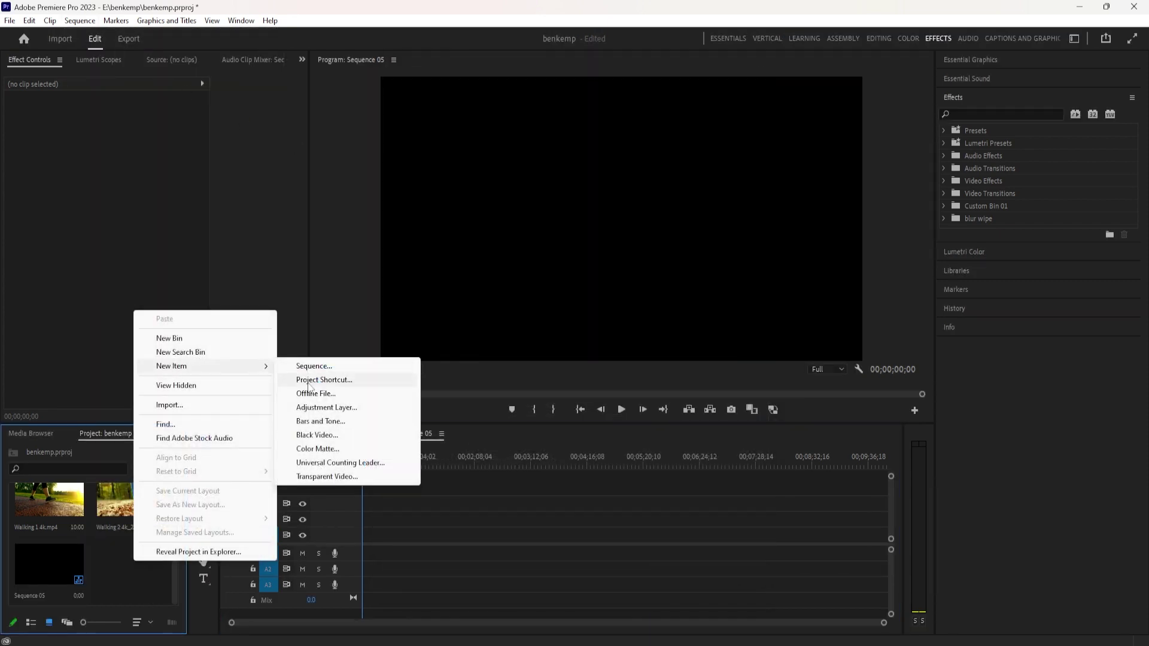
click(317, 366)
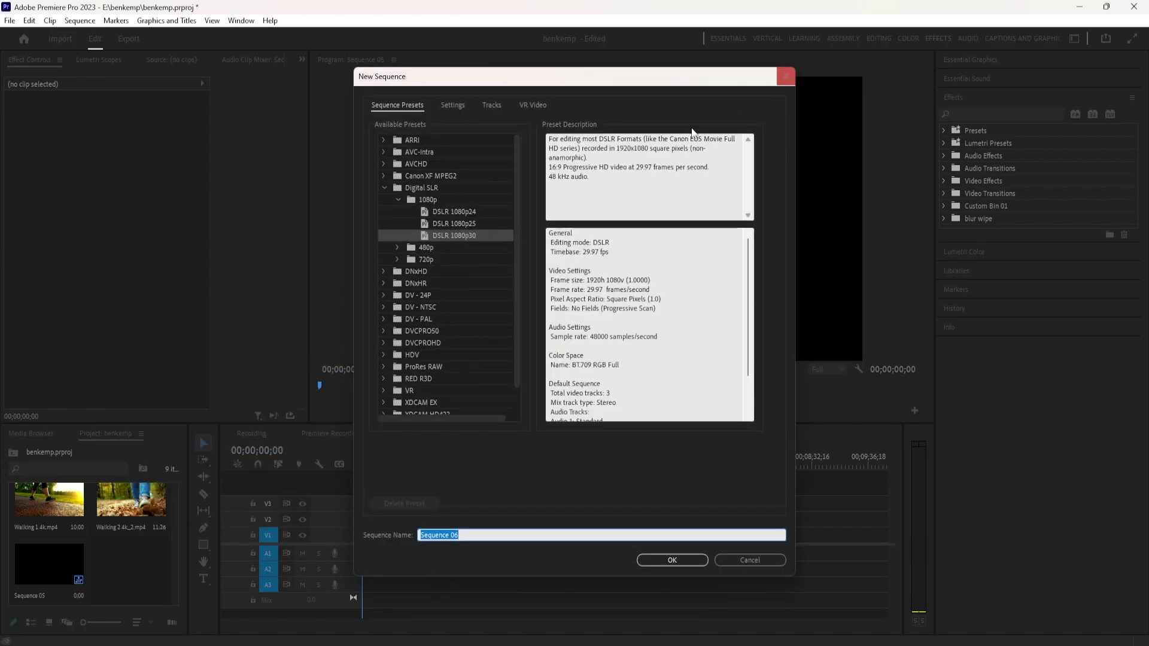
click(747, 554)
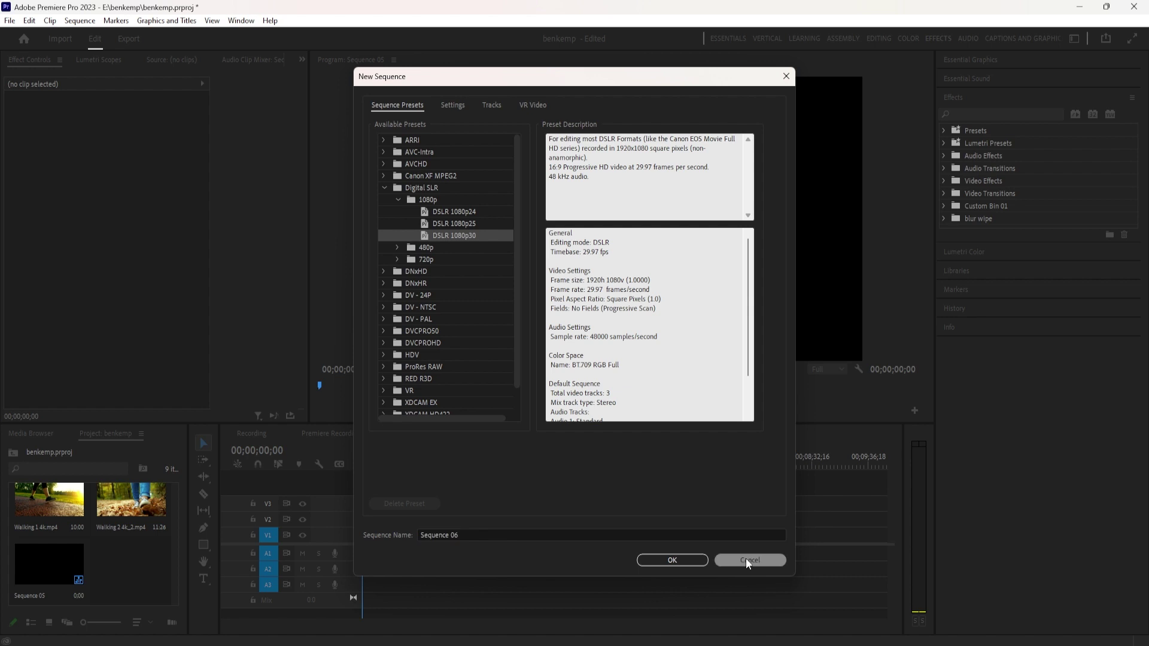
click(746, 559)
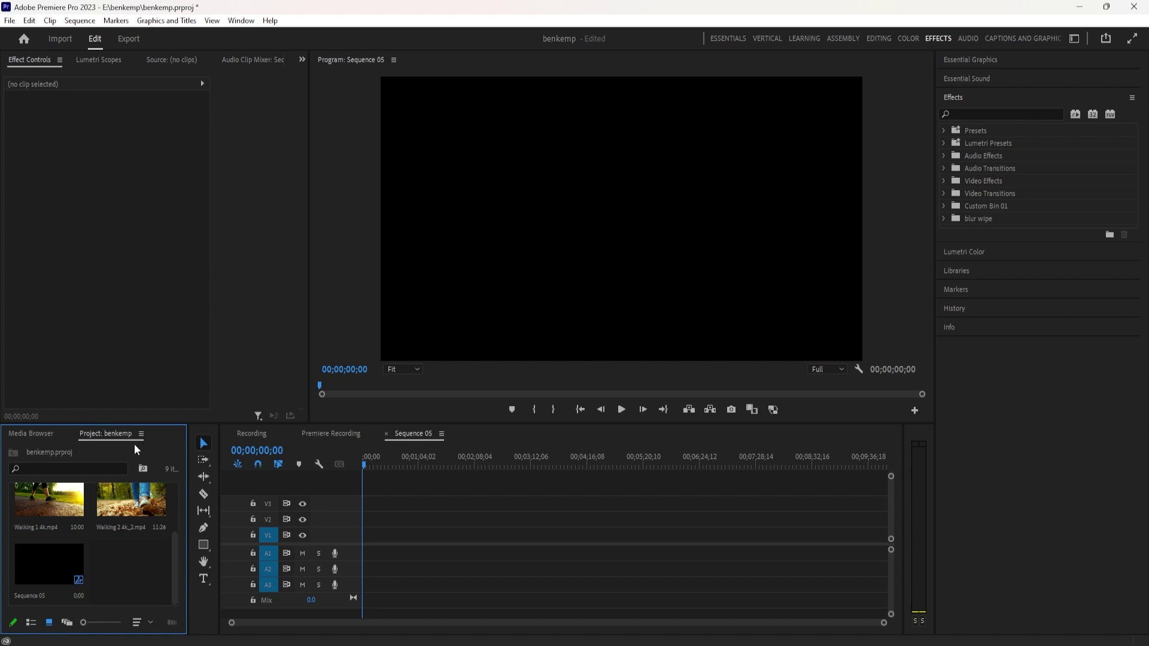
scroll(120, 533, up, 2)
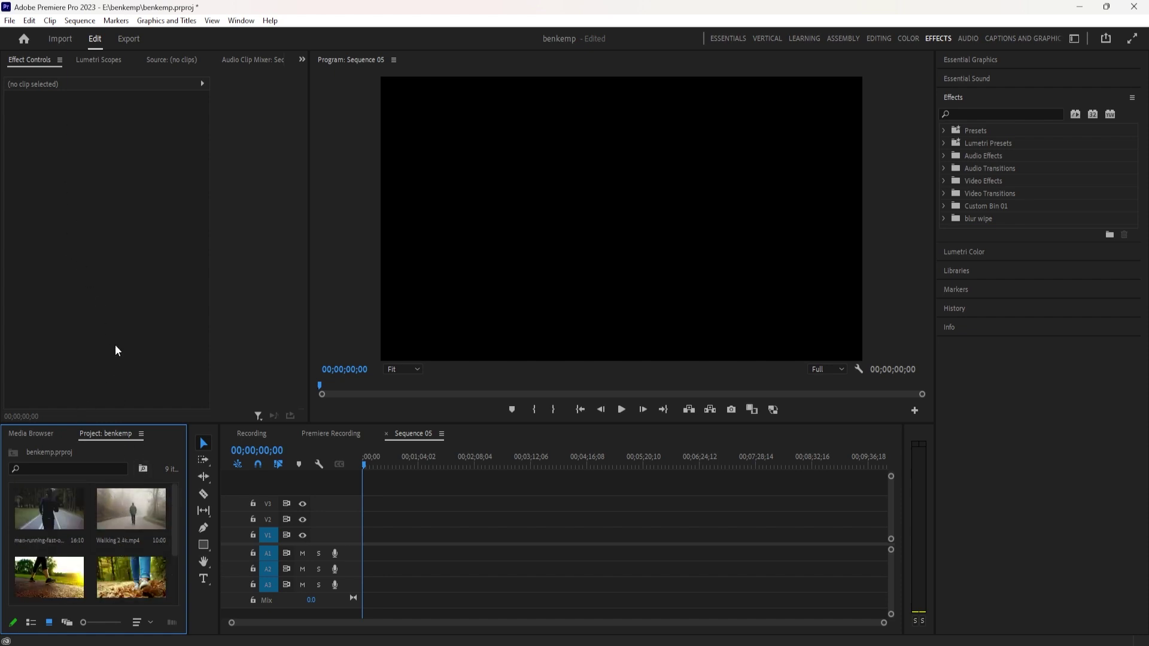
Step: Place Walking 2 4k.mp4 on track V2 at the start of Sequence 05
click(79, 21)
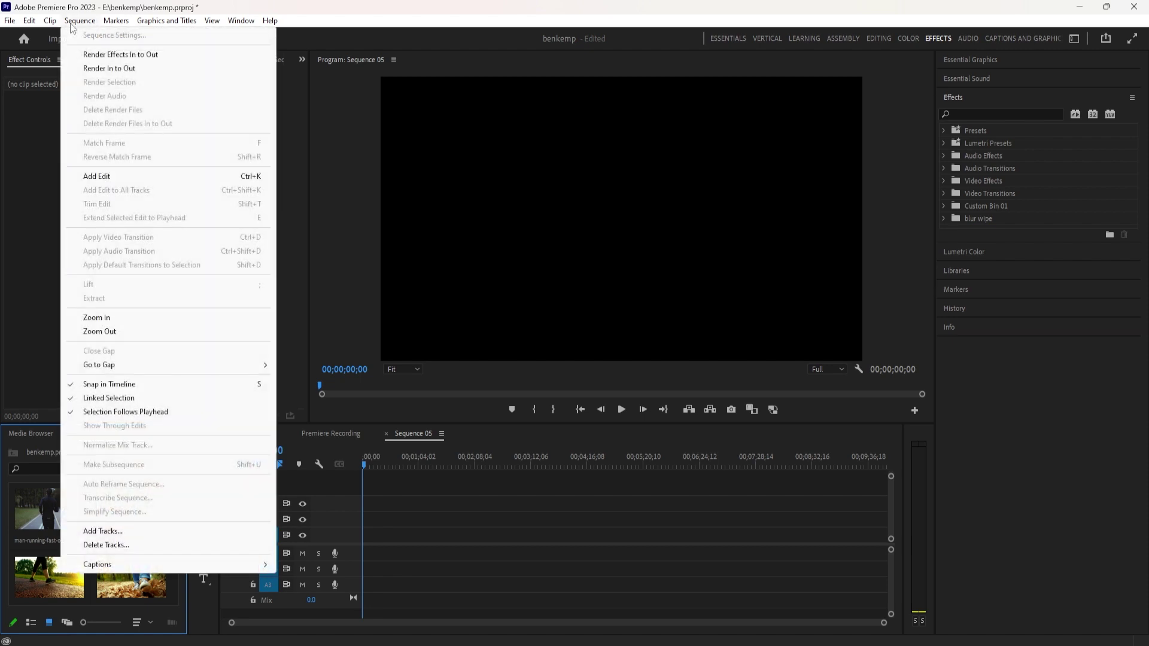
click(30, 20)
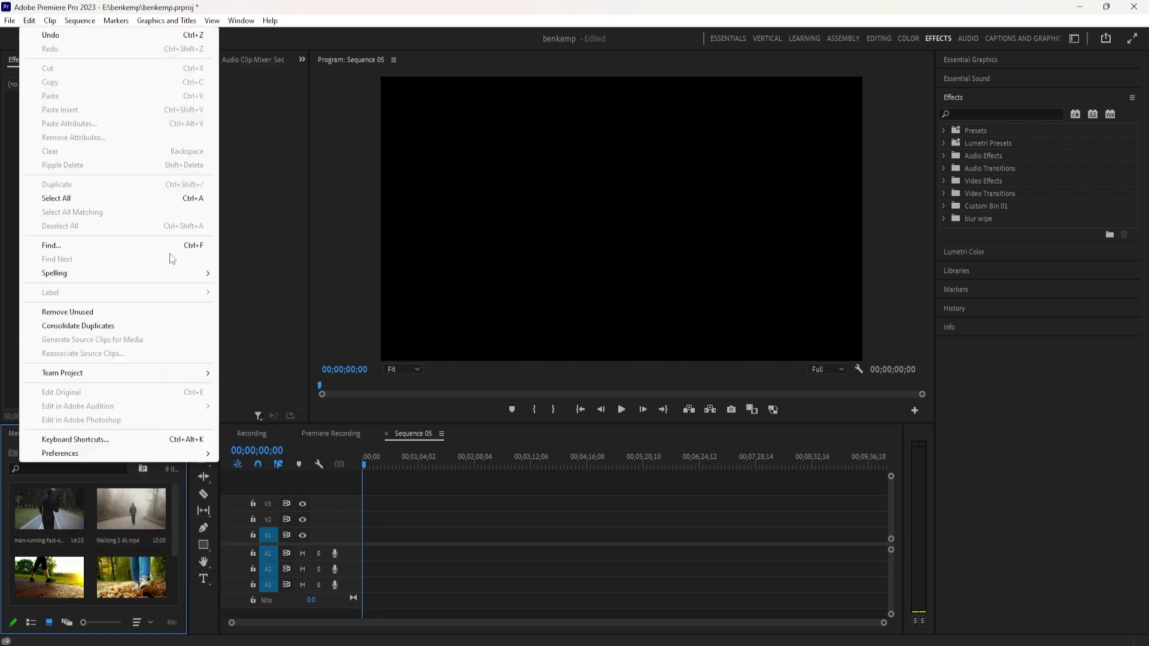
click(497, 572)
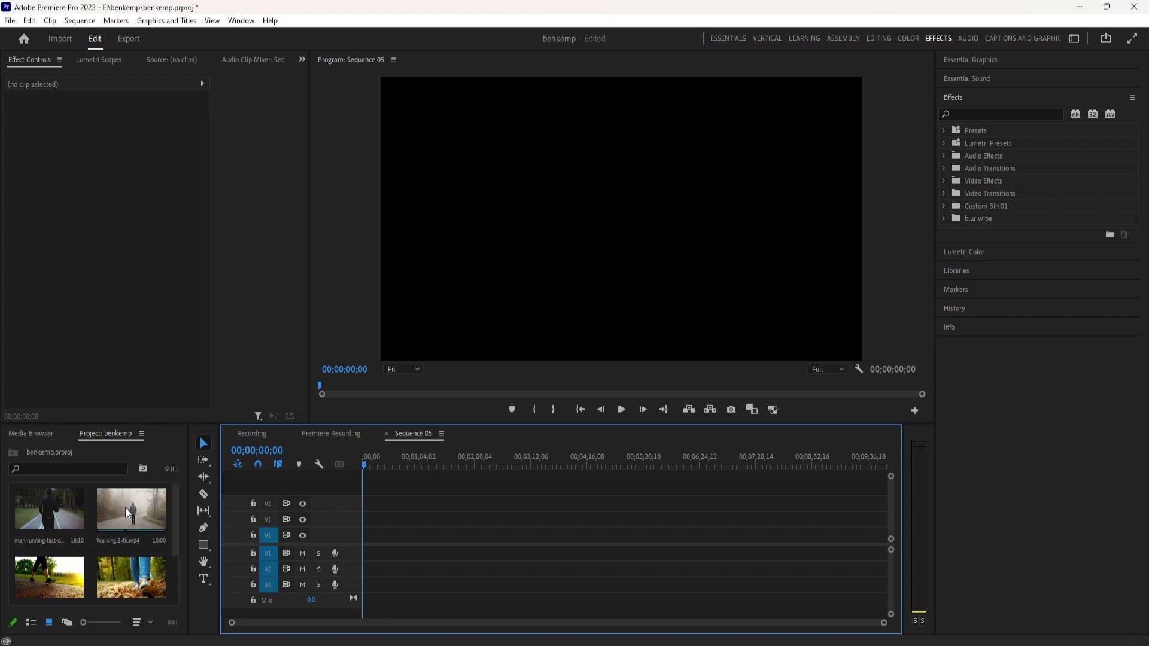
drag(121, 525, 372, 537)
drag(877, 623, 624, 580)
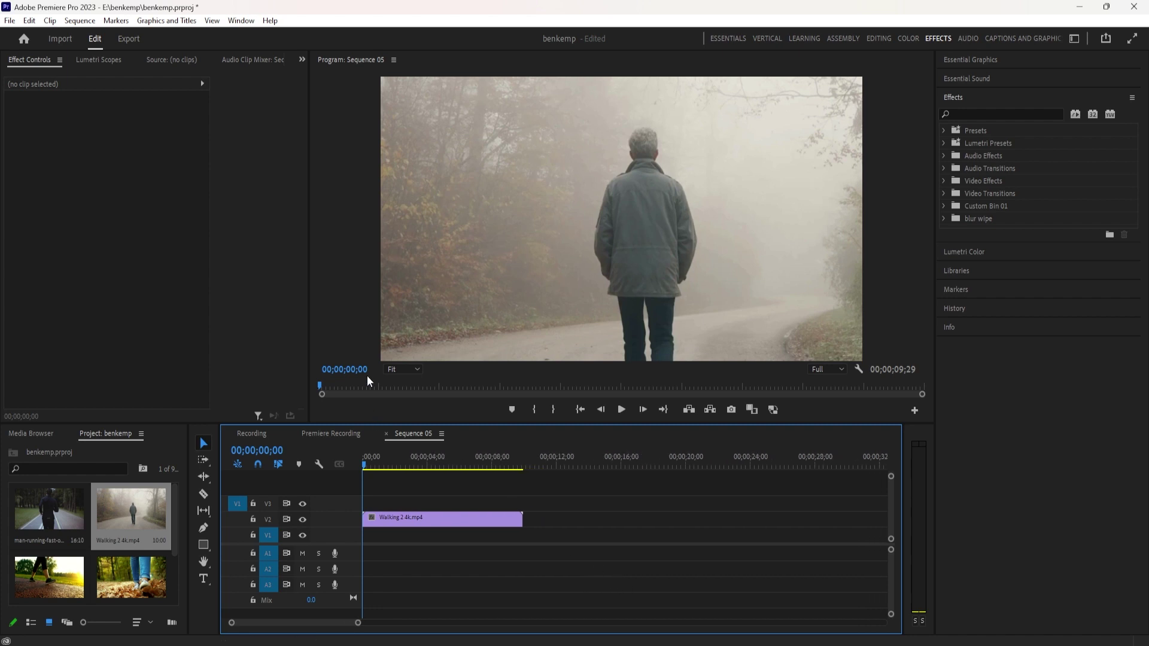
Step: Review the Sequence 05 settings, then select and deselect the Walking 2 clip
click(76, 21)
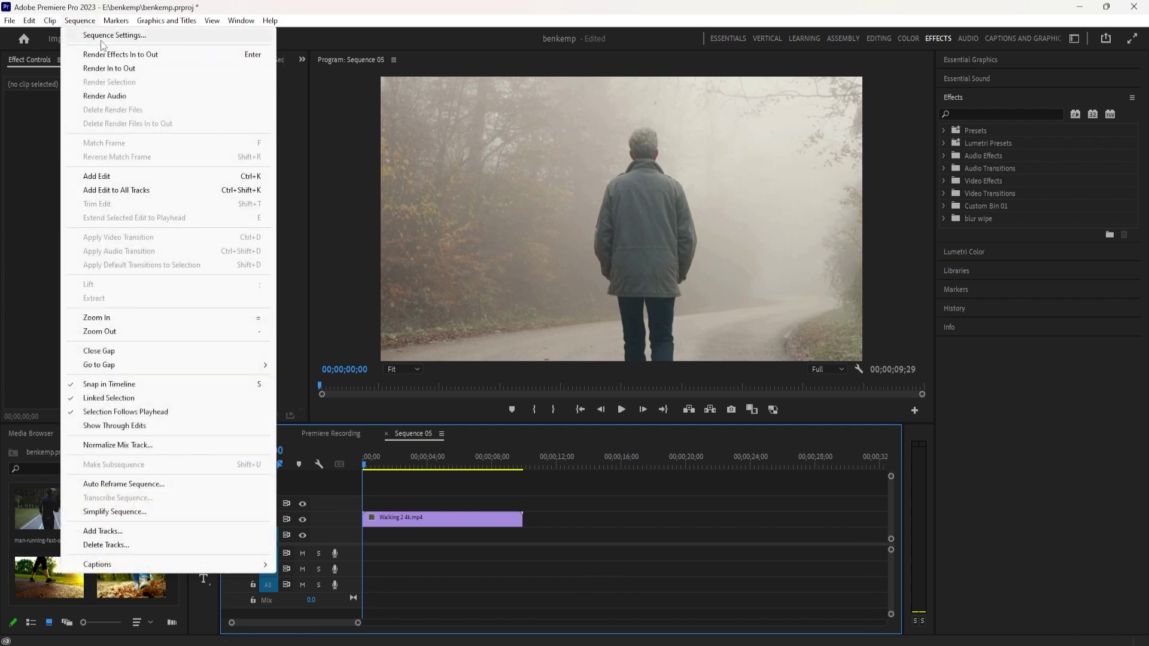
click(103, 36)
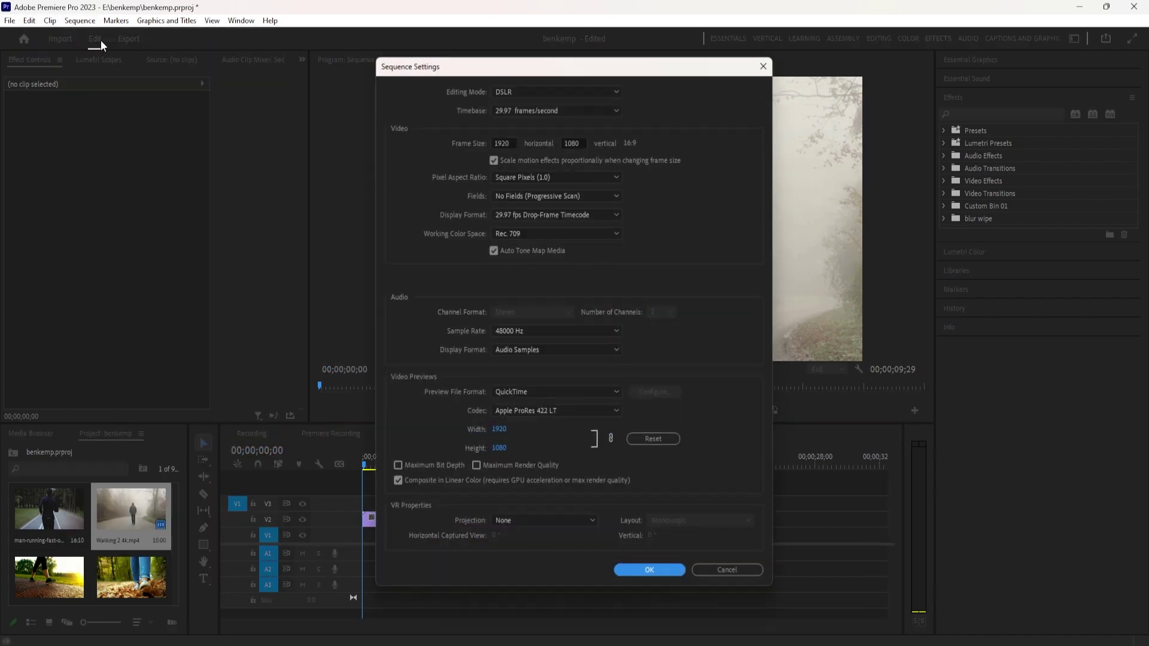
click(763, 66)
click(596, 218)
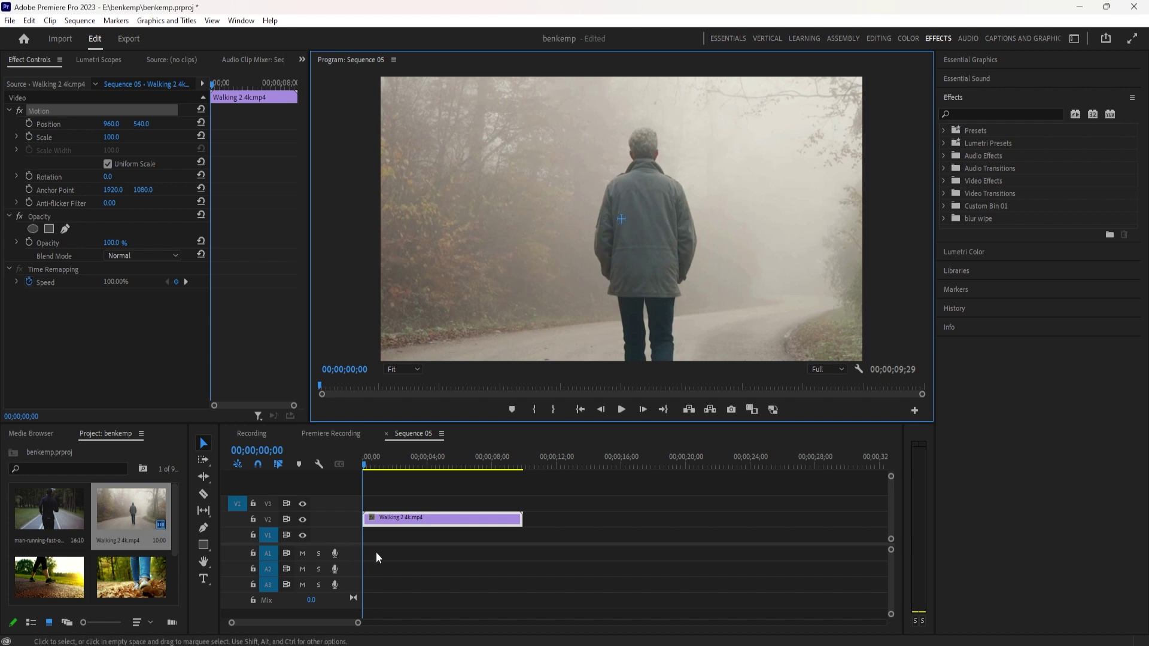
click(386, 533)
Step: Scrub to 00;00;02;17, drop Walking 1 4k.mp4 on V3, target V2 and V3, and select it
drag(366, 465, 403, 472)
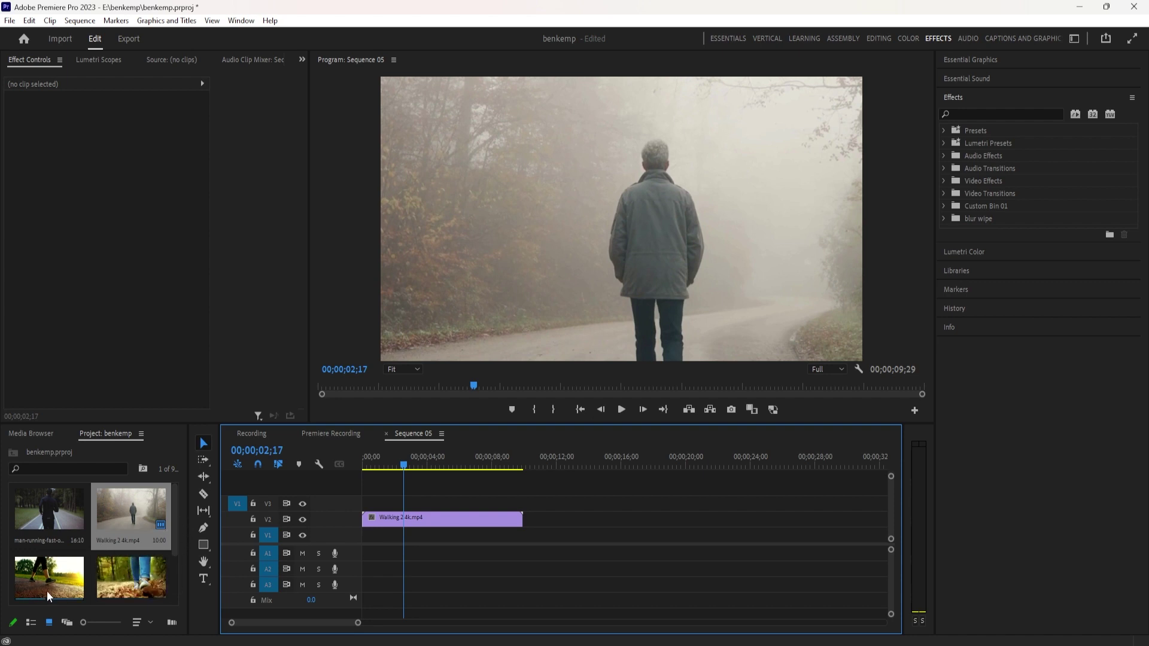
drag(47, 591, 328, 504)
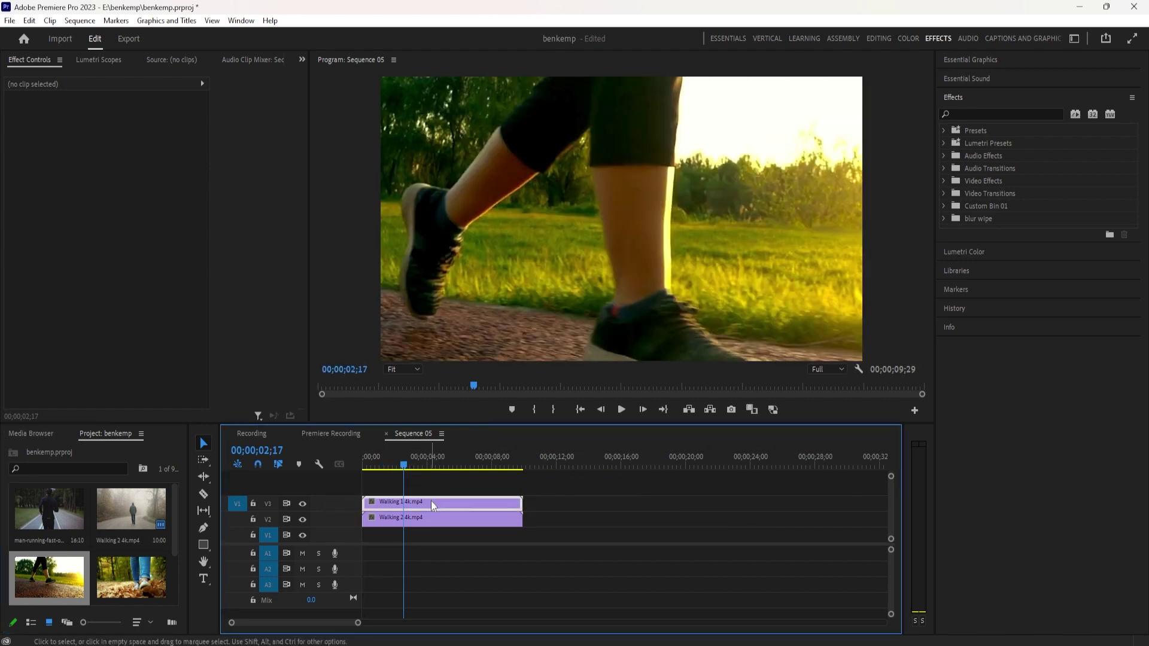
click(427, 516)
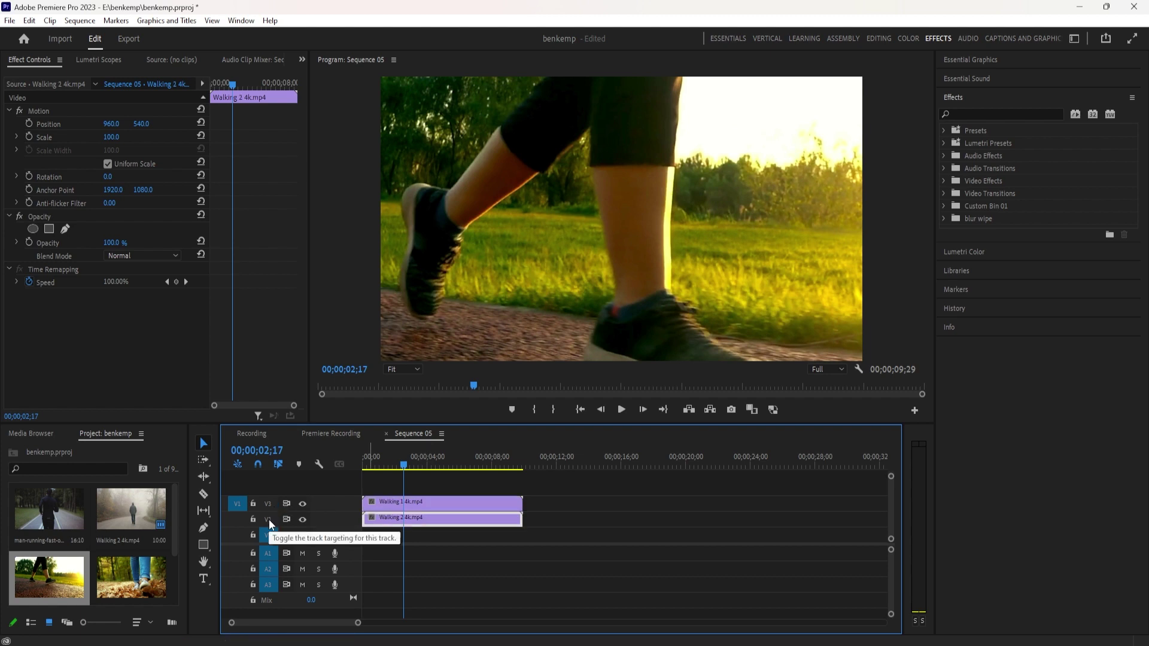
click(268, 519)
click(268, 503)
click(424, 506)
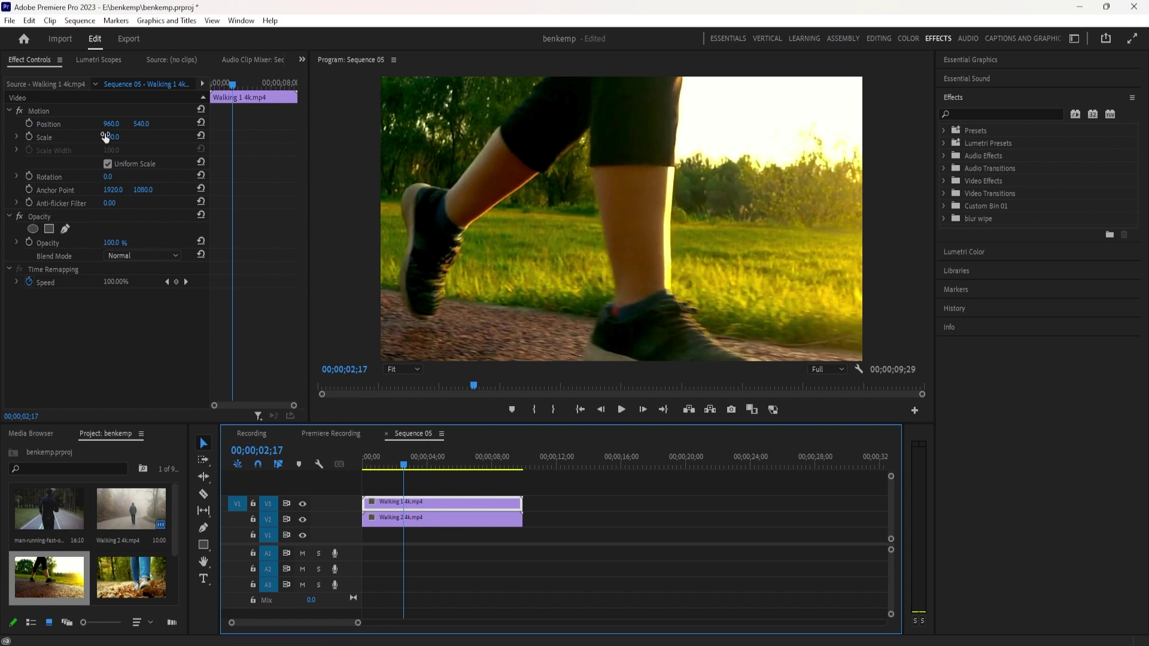
Step: Set the Walking 1 clip's Motion Scale to 25
click(120, 137)
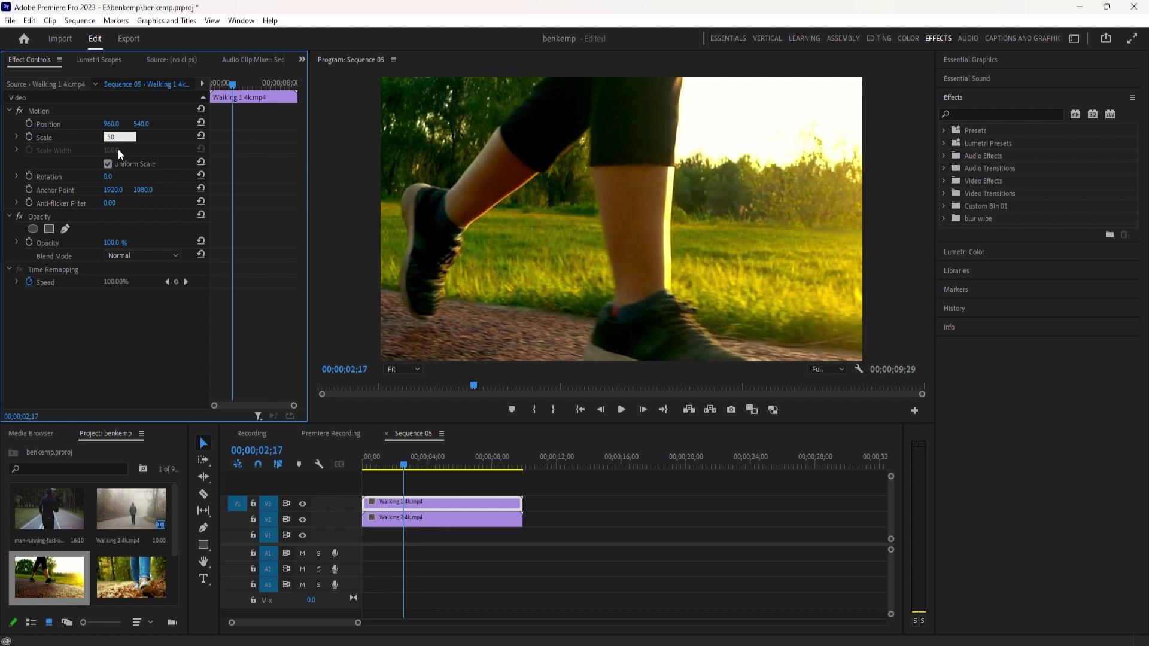
key(Return)
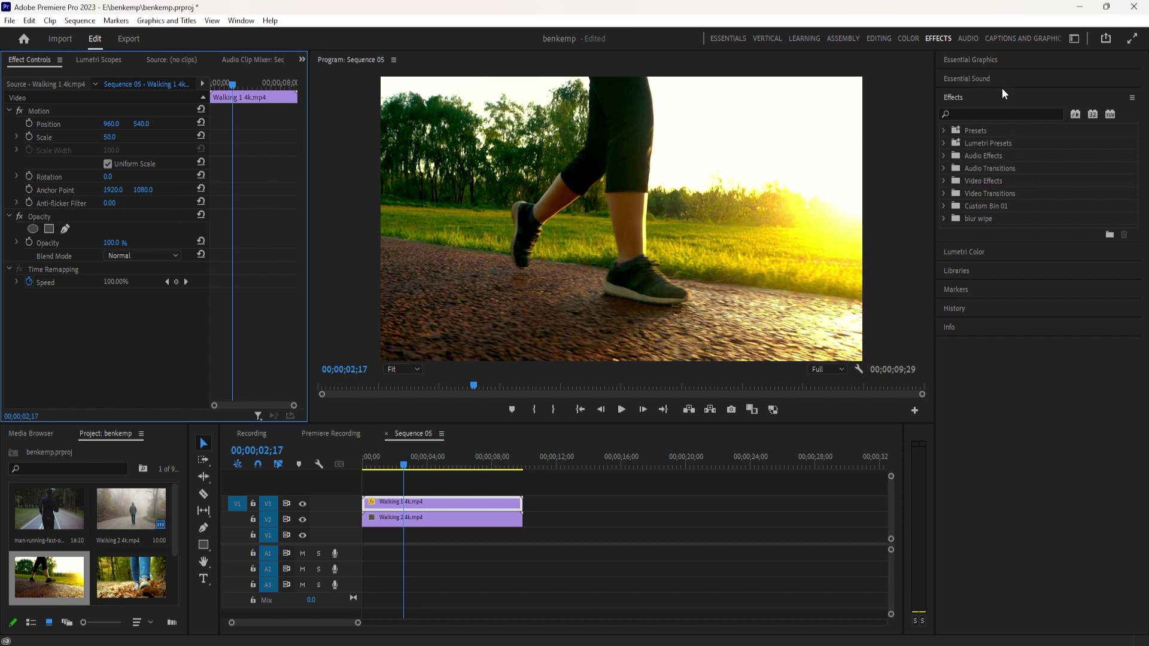
click(952, 327)
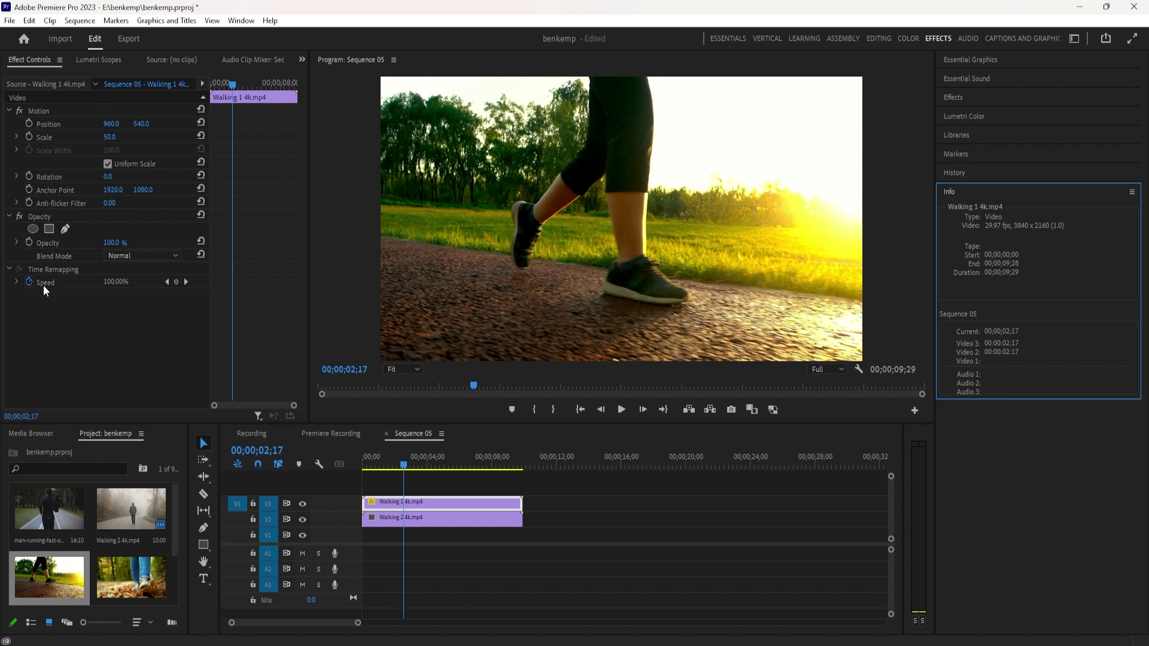
click(107, 137)
text(25)
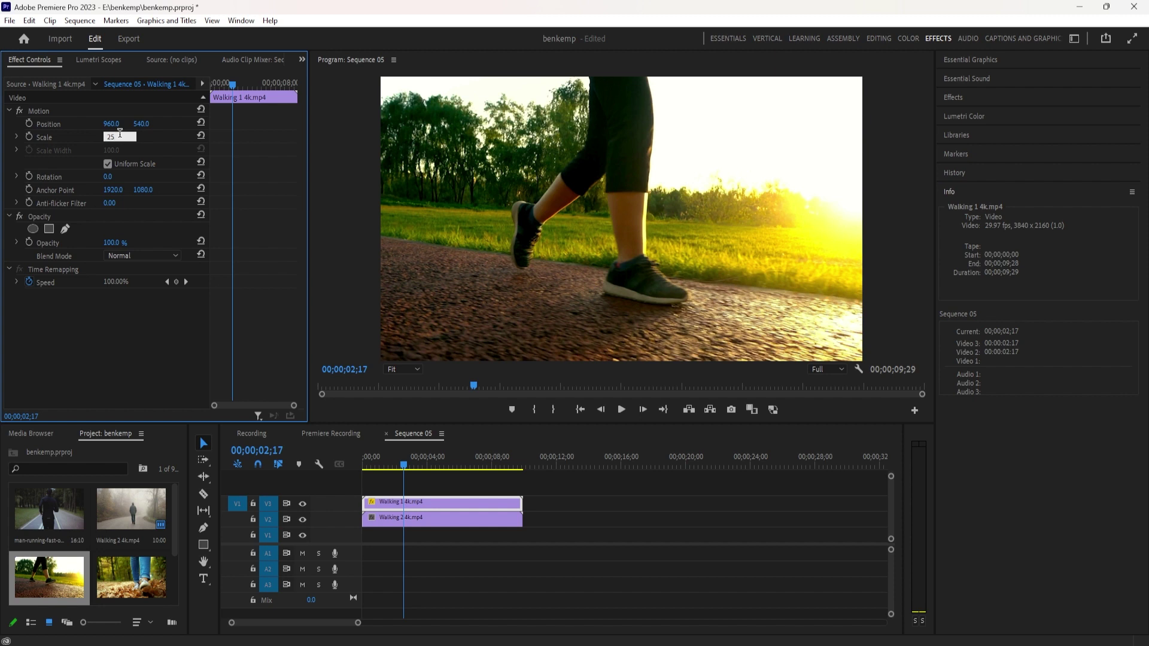
key(Return)
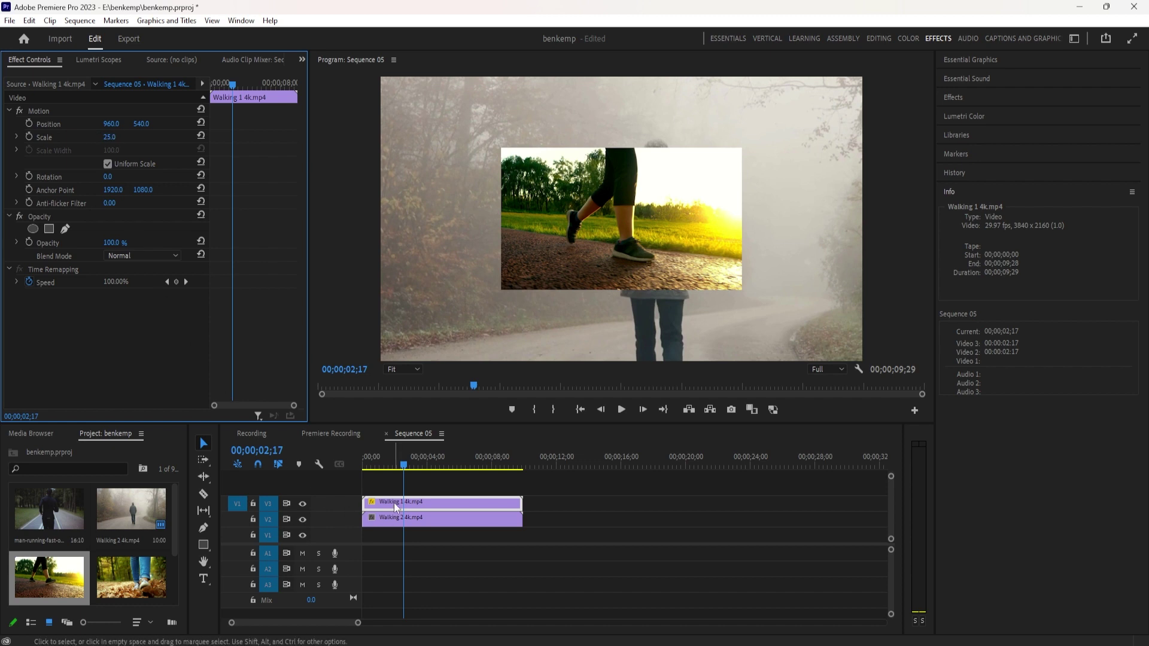
Step: Set the Walking 2 clip's Motion Scale to 25 as well
click(451, 524)
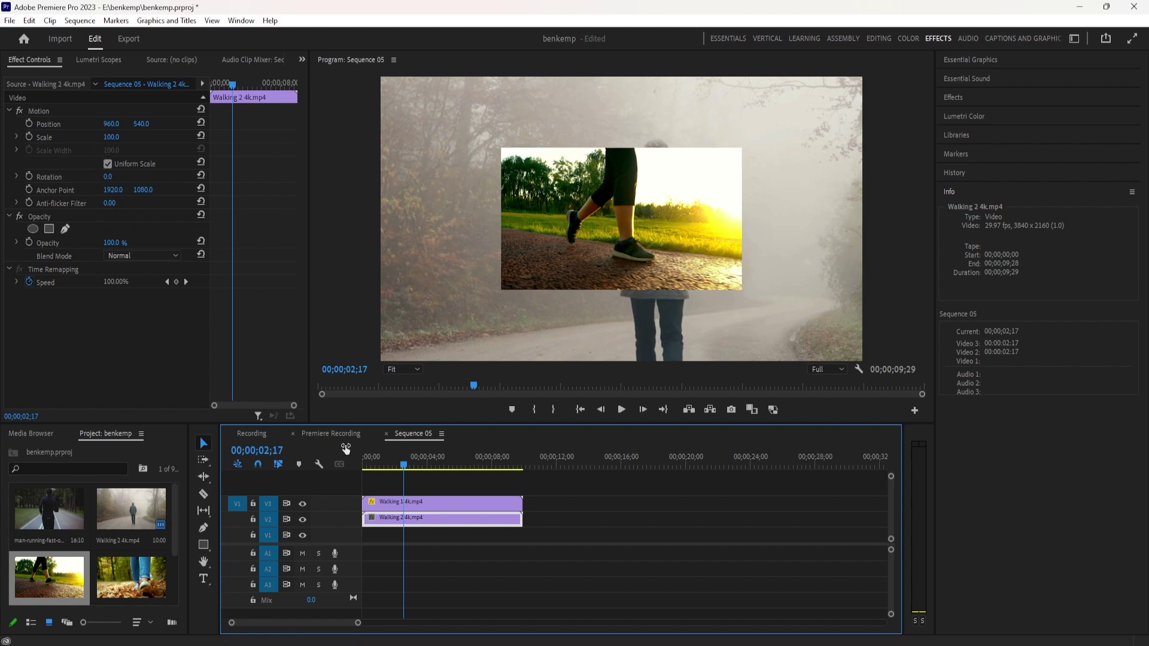
click(120, 133)
click(120, 133)
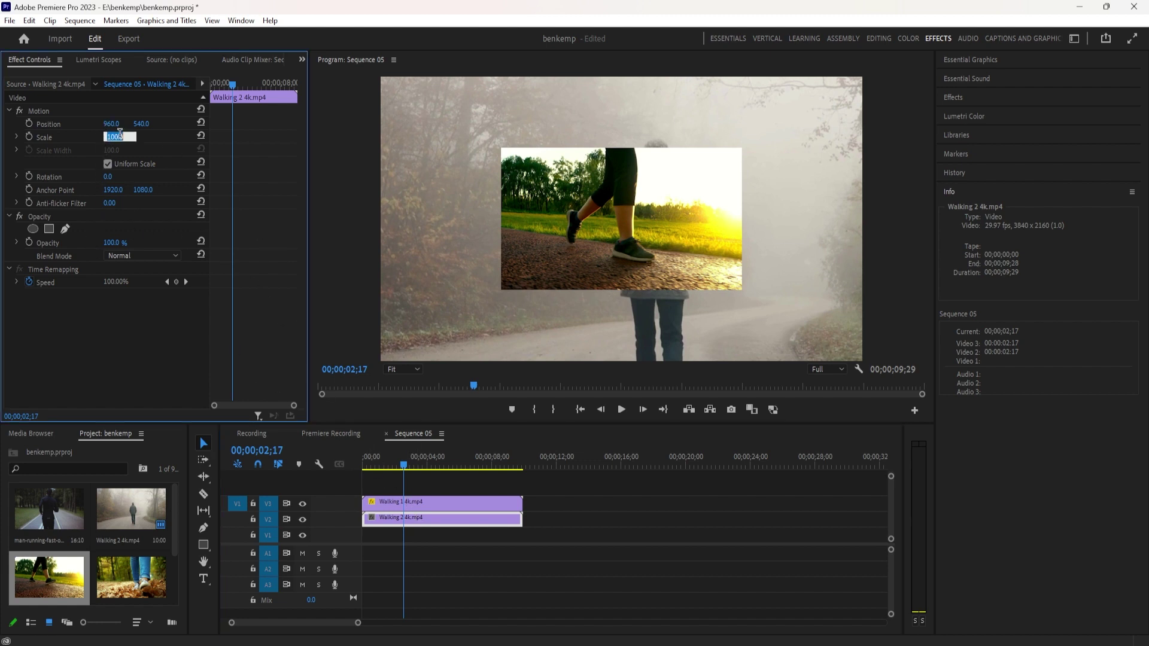
text(25)
key(Return)
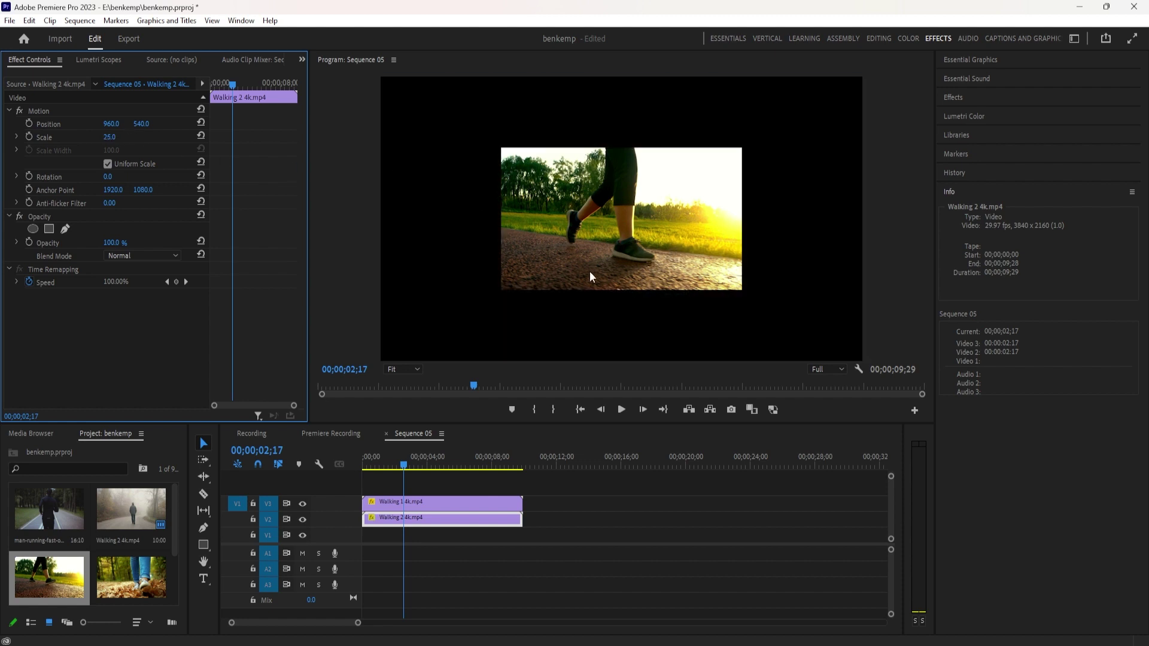
click(446, 502)
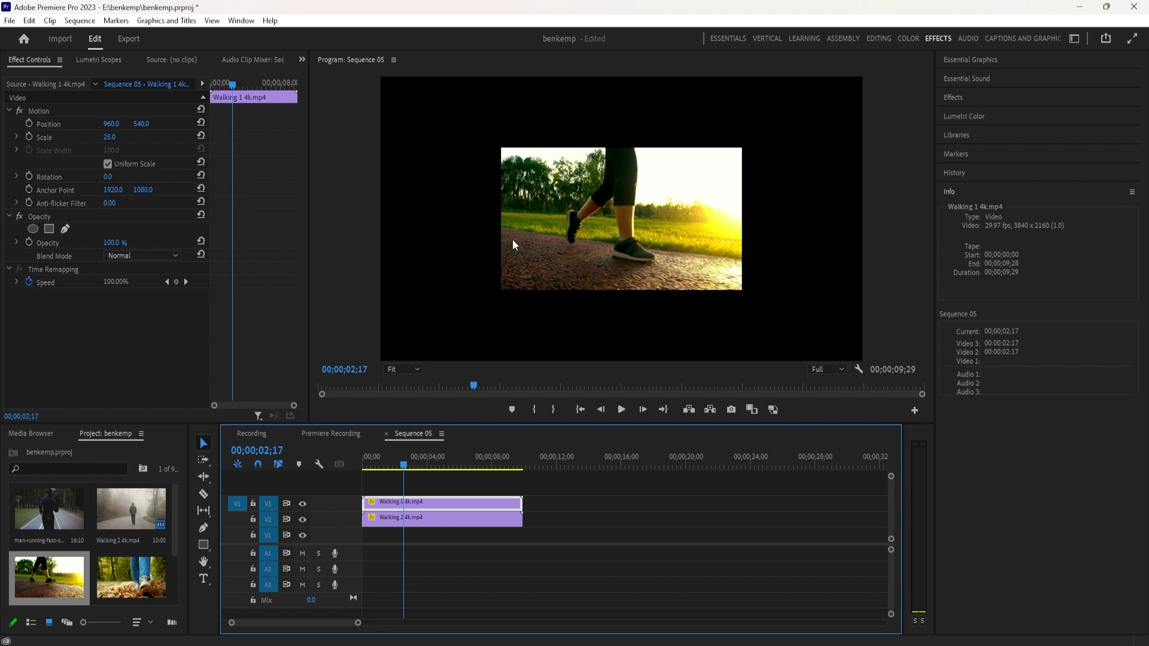
Step: Turn on Show Rulers and Show Guides in the Program Monitor settings
click(859, 370)
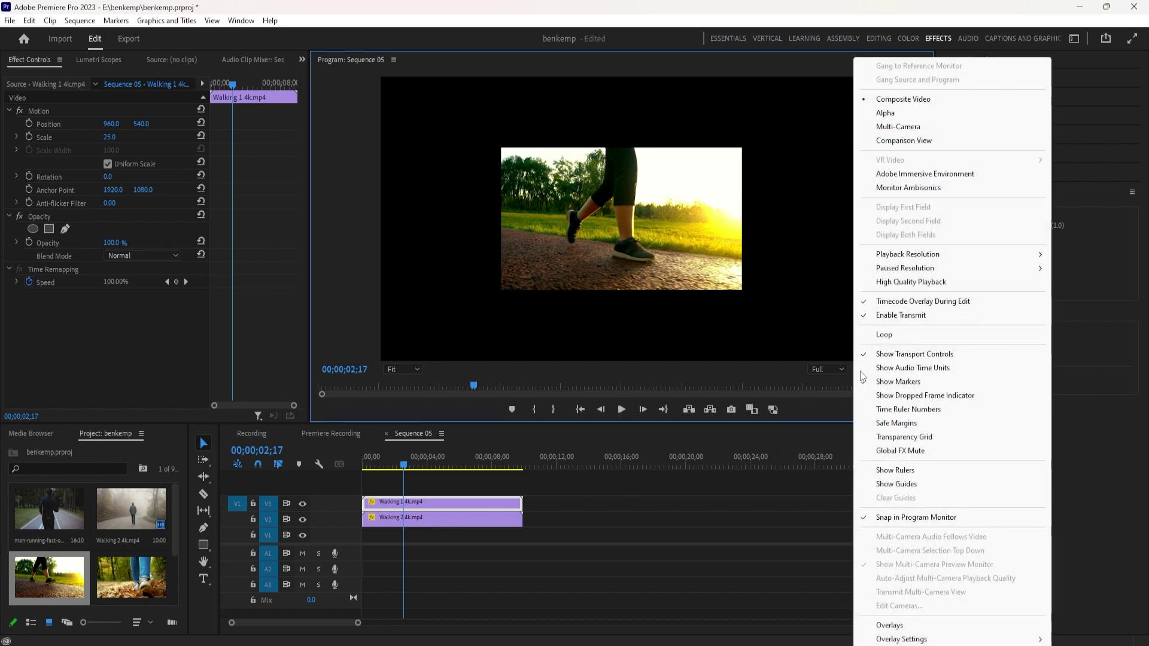
click(890, 471)
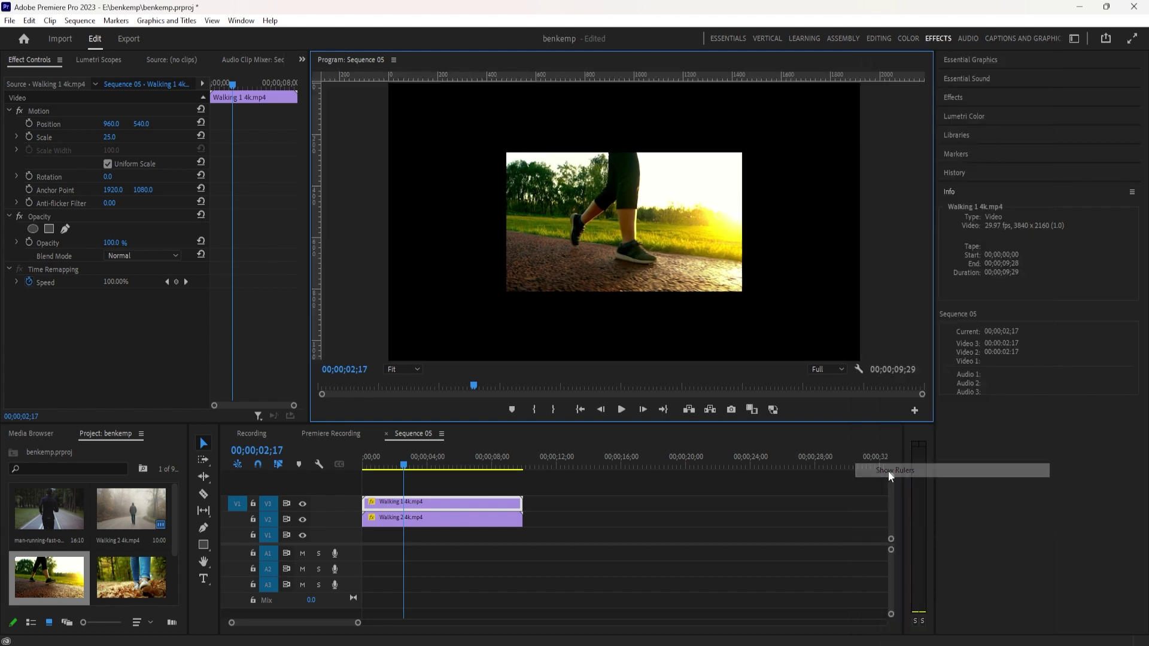
click(863, 367)
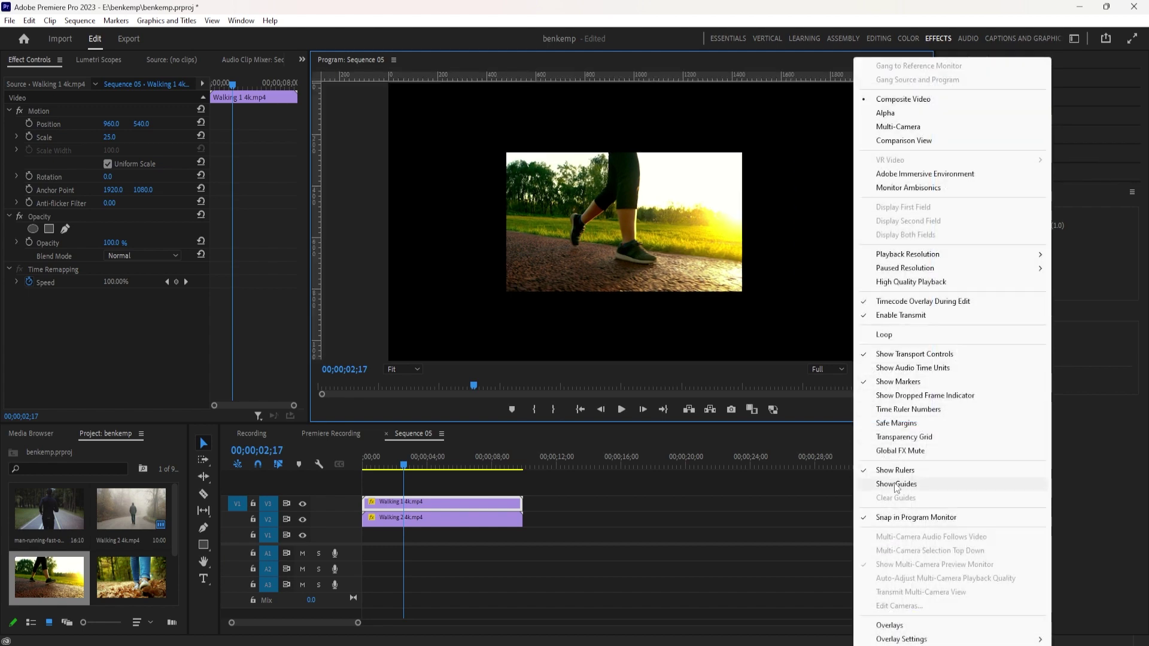
click(893, 485)
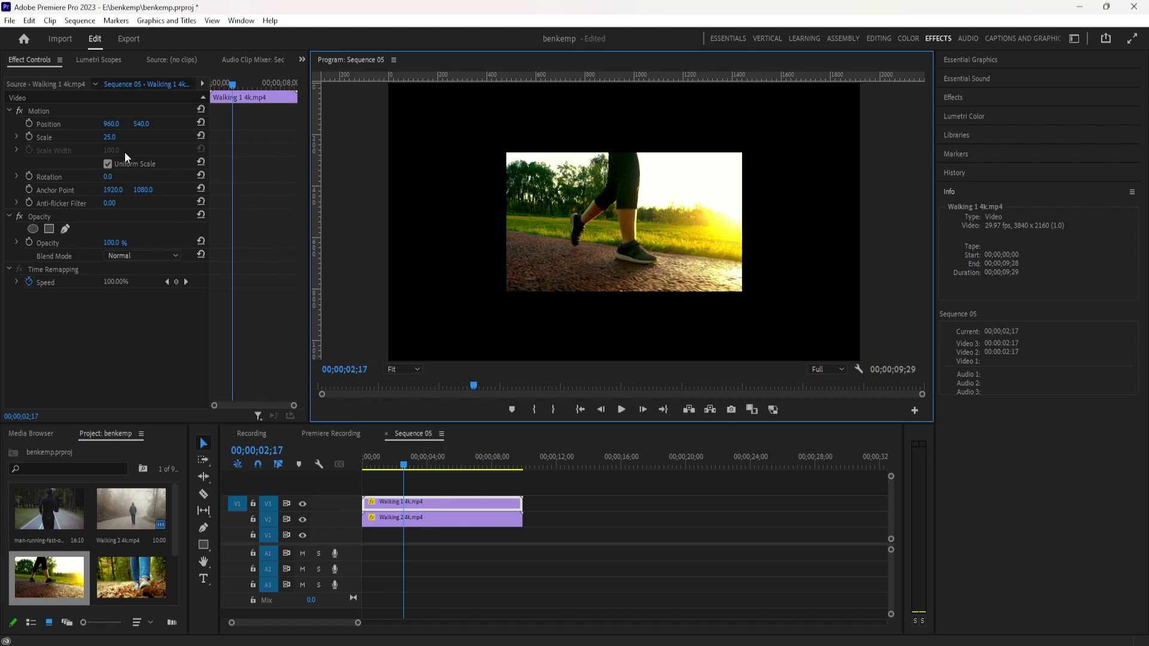
Step: Move Walking 1 to the left half by setting its Position X to 480
click(42, 122)
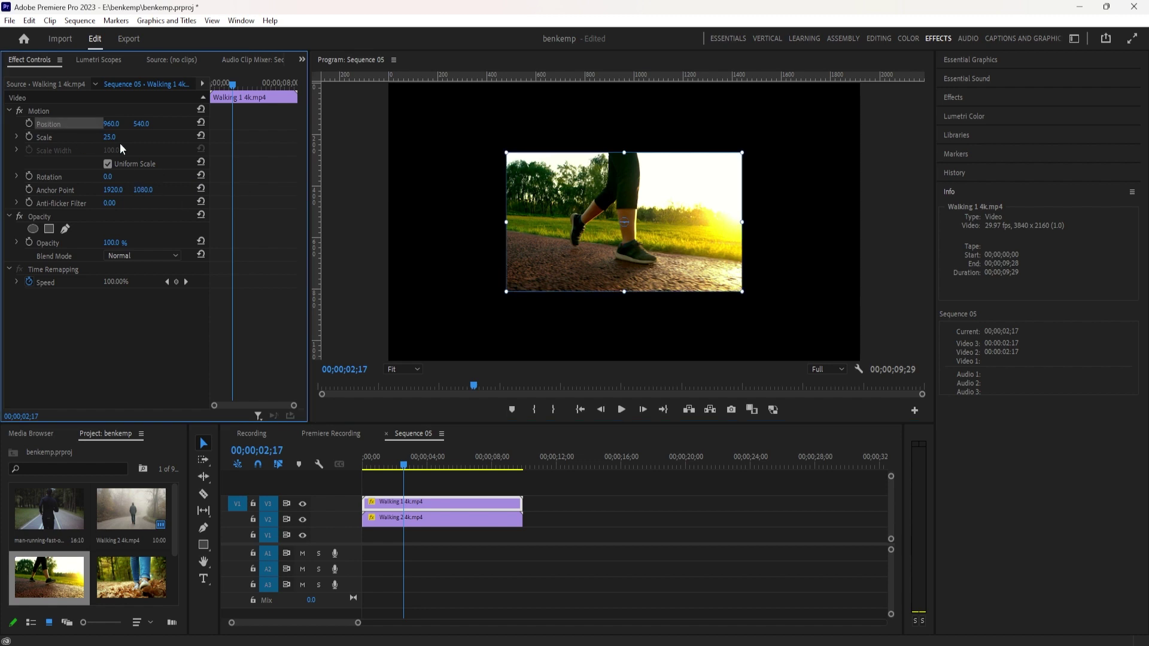
drag(111, 123, 41, 123)
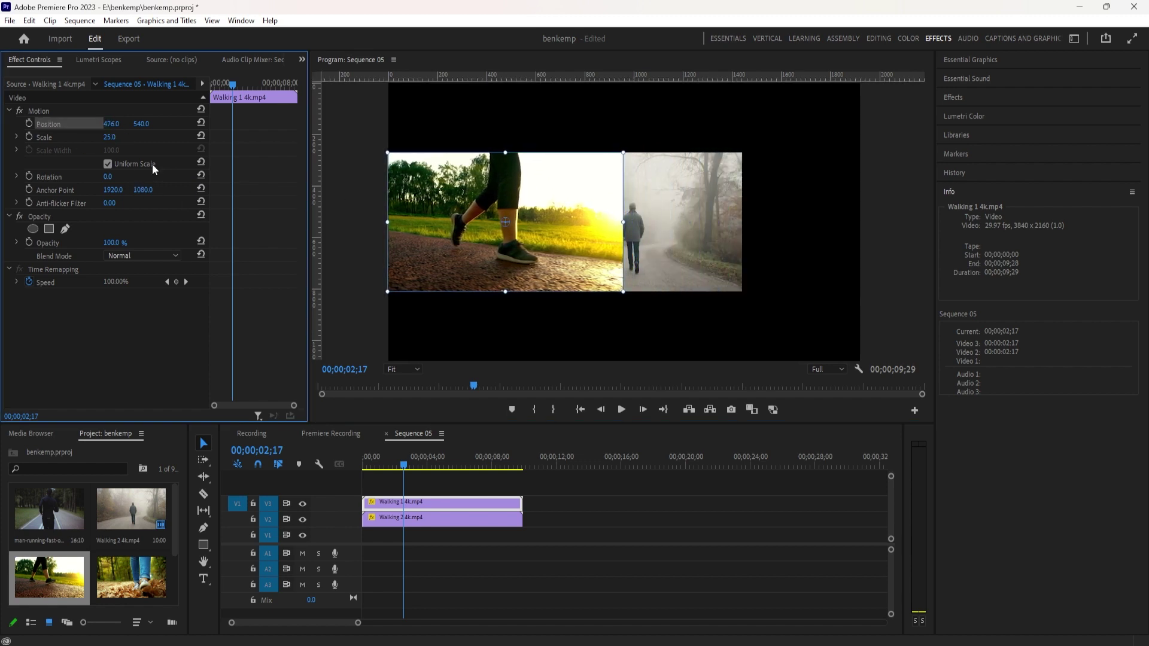
click(111, 123)
key(Up)
key(Up)
key(Up)
key(Up)
key(Up)
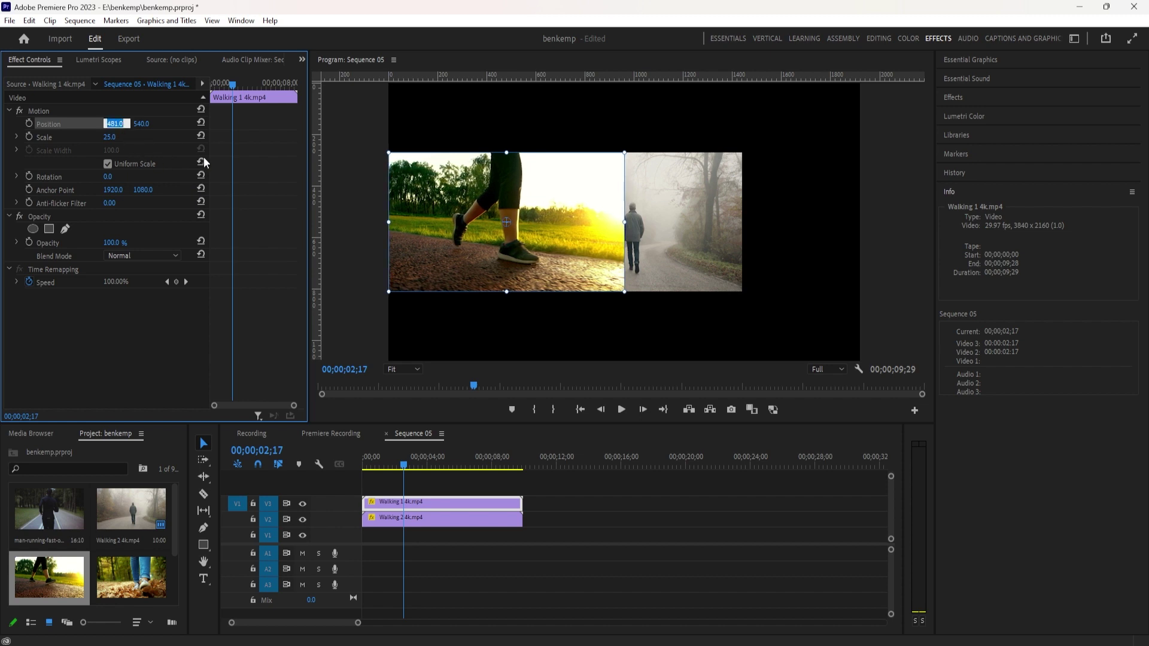
click(450, 145)
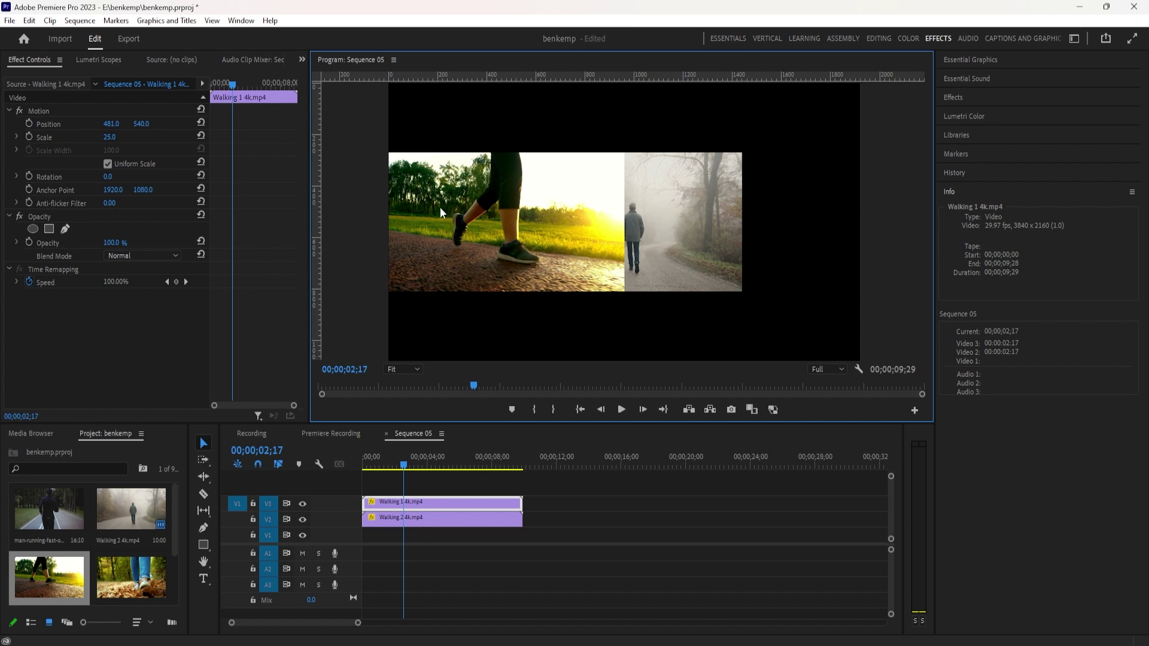
click(113, 124)
key(Down)
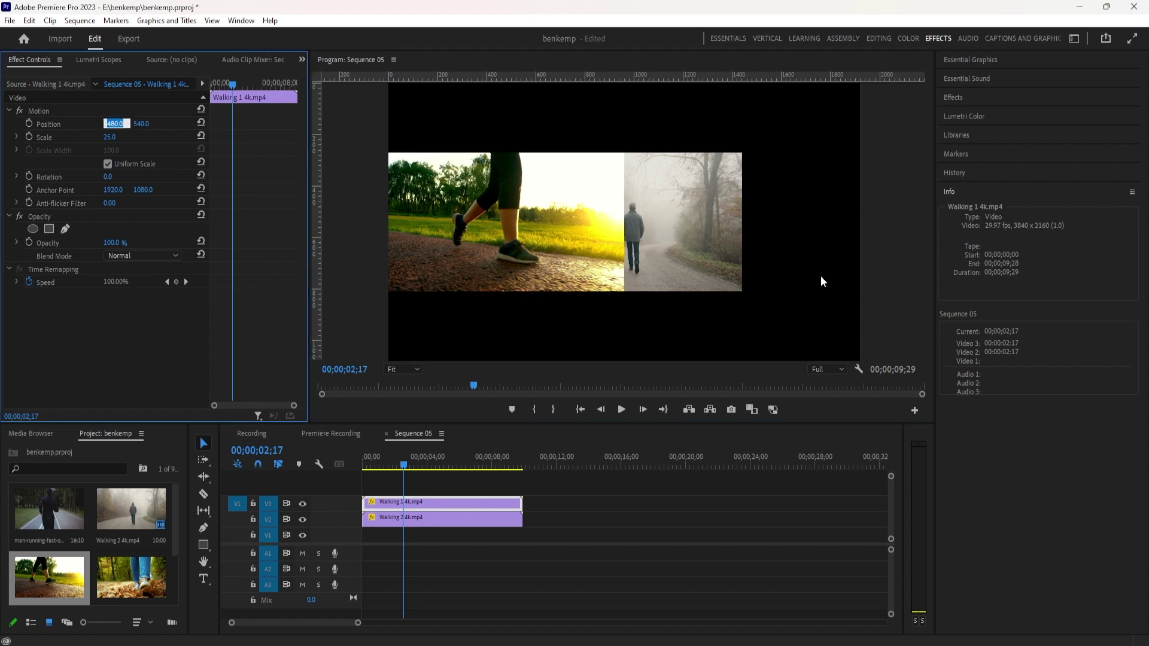
Step: Move Walking 2 to the right half, setting its Position X to about 1437
click(432, 516)
drag(112, 124, 395, 124)
click(106, 124)
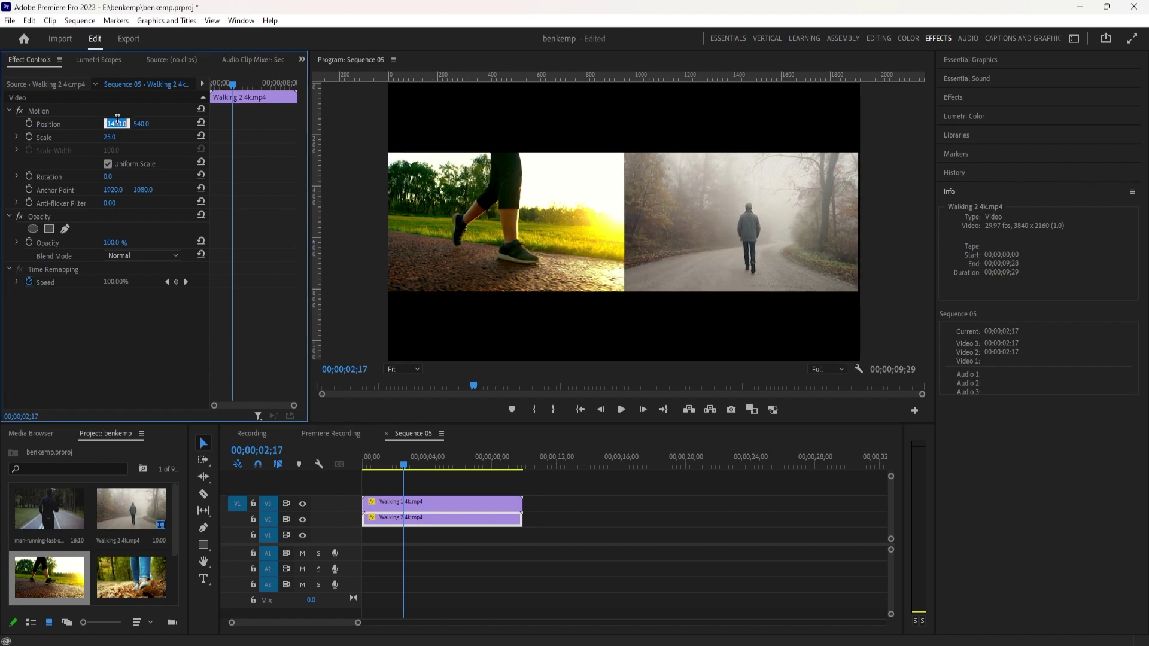
text(1436)
key(Return)
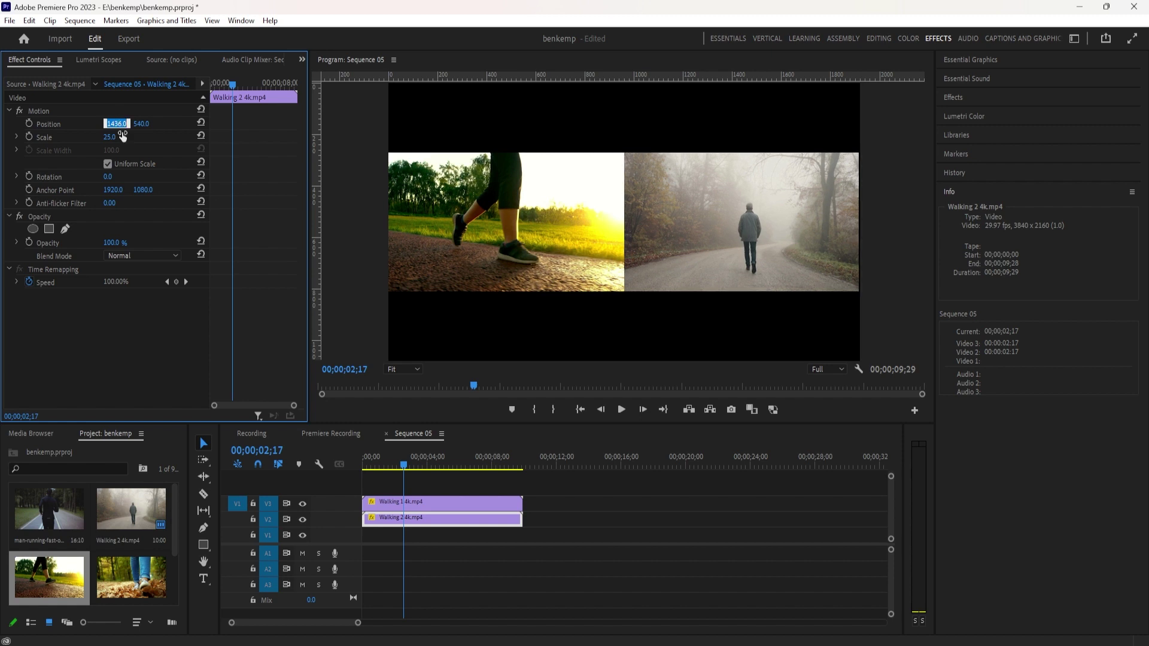
key(Up)
click(60, 113)
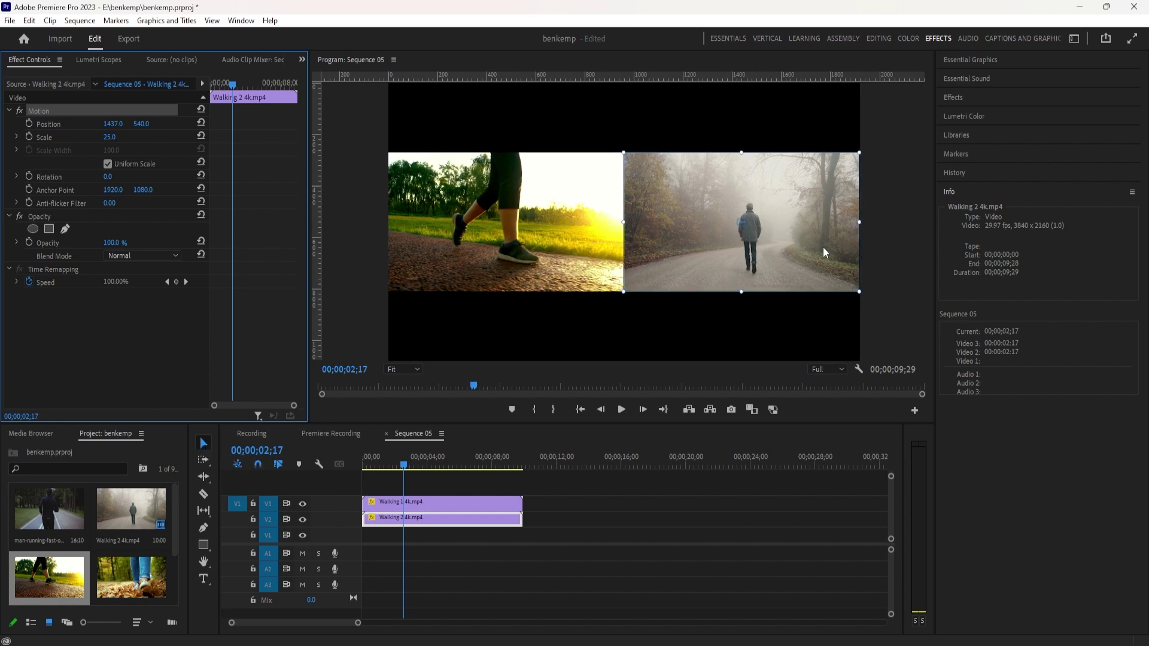
Step: Select the images in the Program Monitor and snap Walking 2 to vertical centre, Y 540
key(Right)
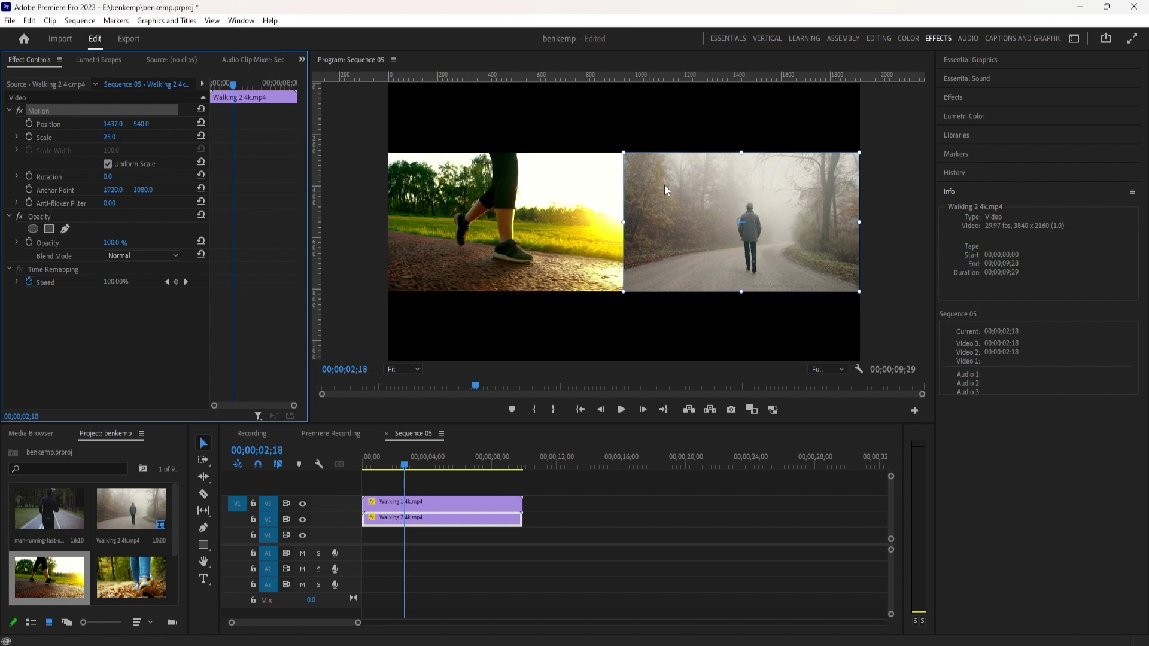
click(542, 210)
click(625, 219)
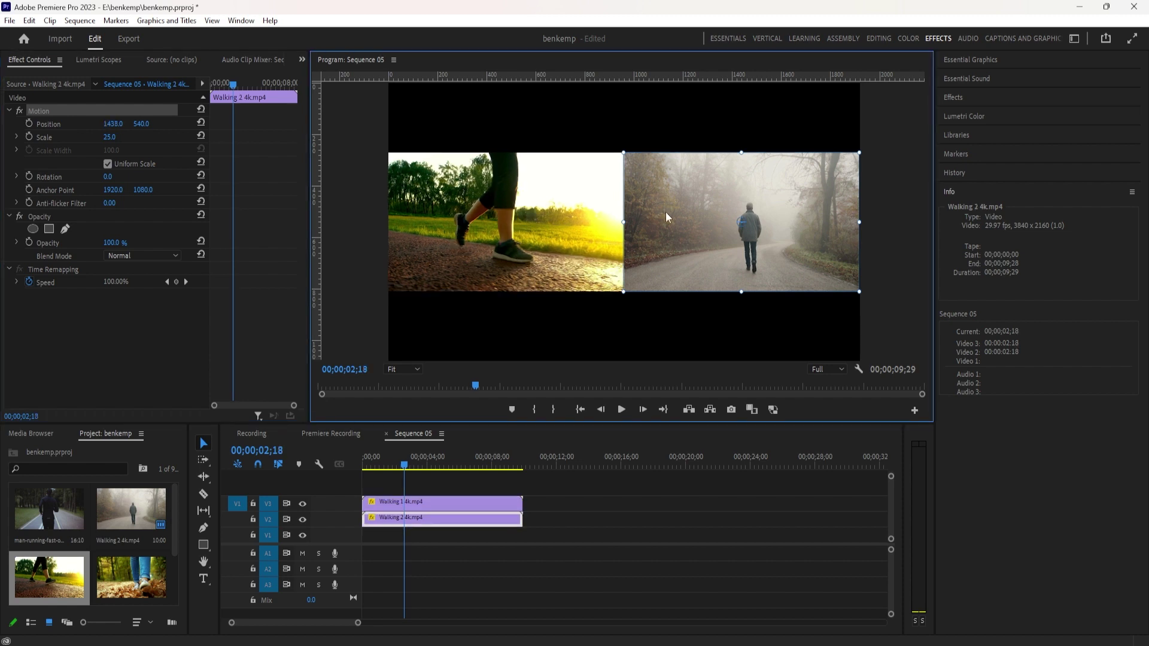
click(514, 227)
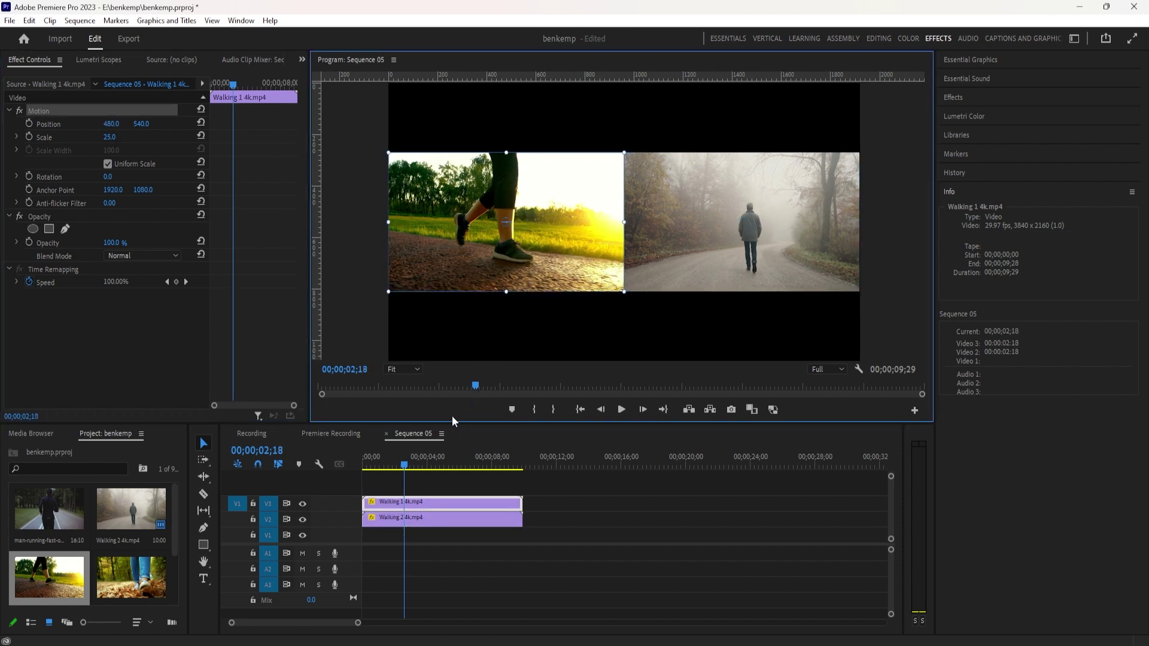
click(518, 133)
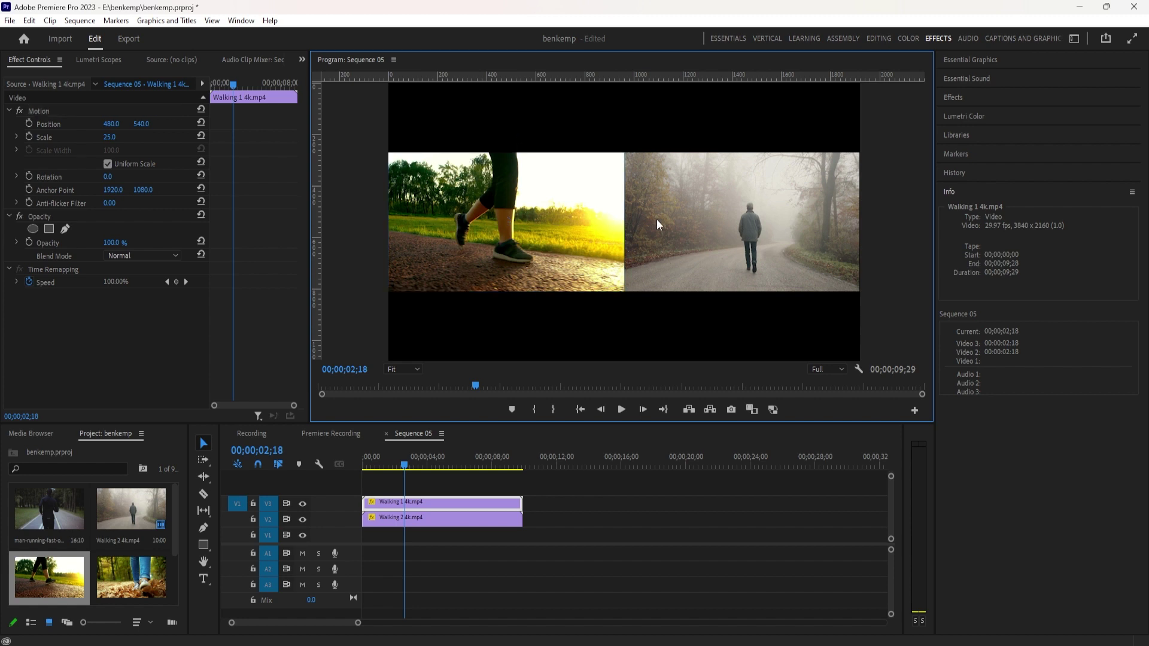
click(47, 112)
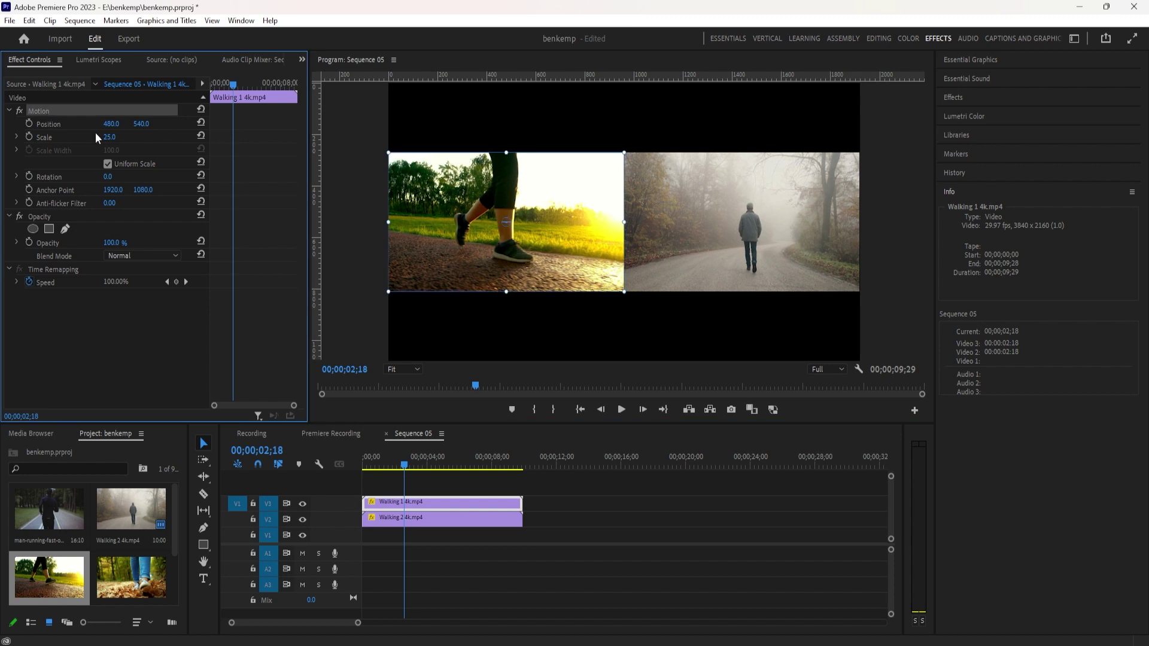
click(450, 520)
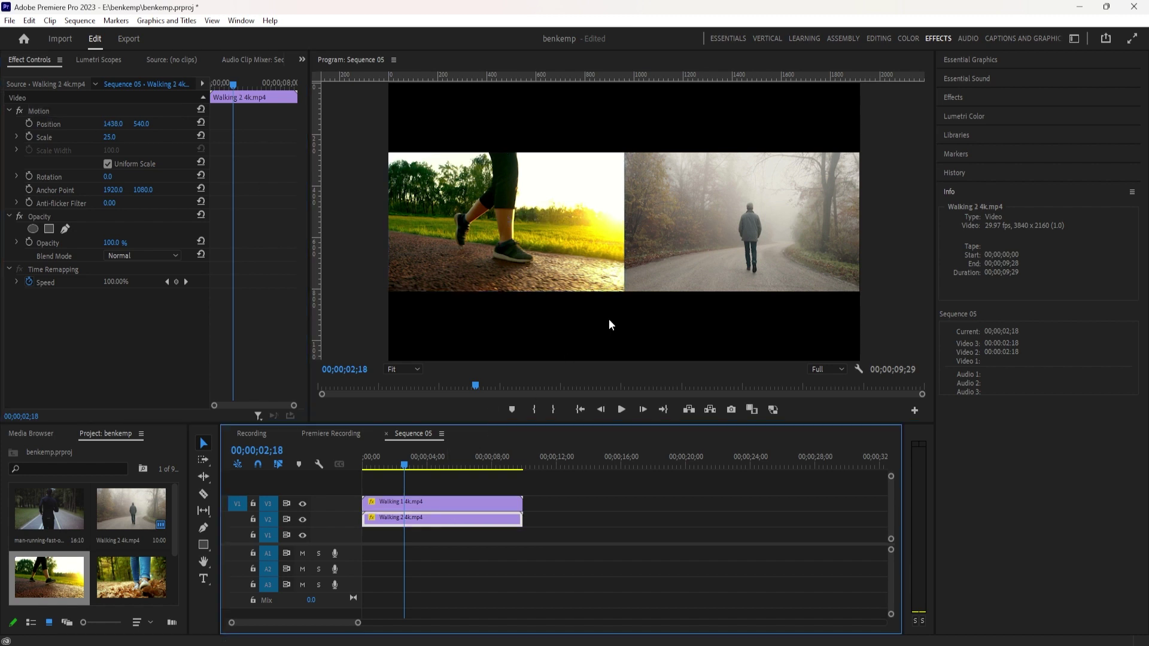
click(50, 116)
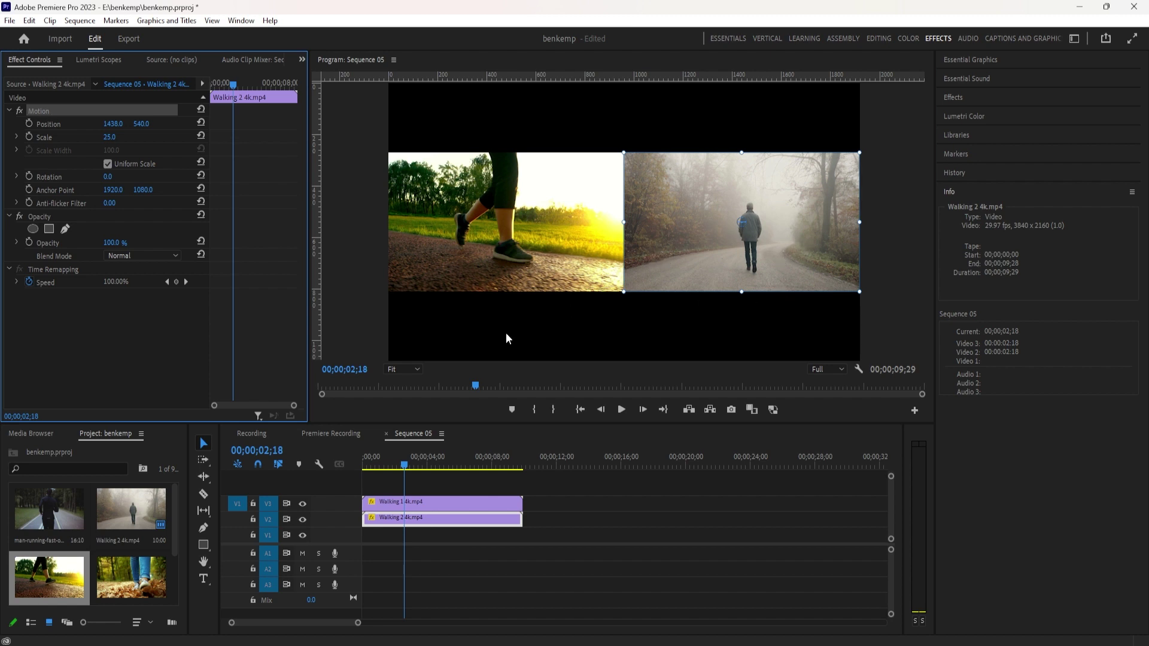
drag(403, 473, 416, 473)
mouse_move(724, 244)
mouse_down()
mouse_move(720, 282)
mouse_move(724, 224)
mouse_up()
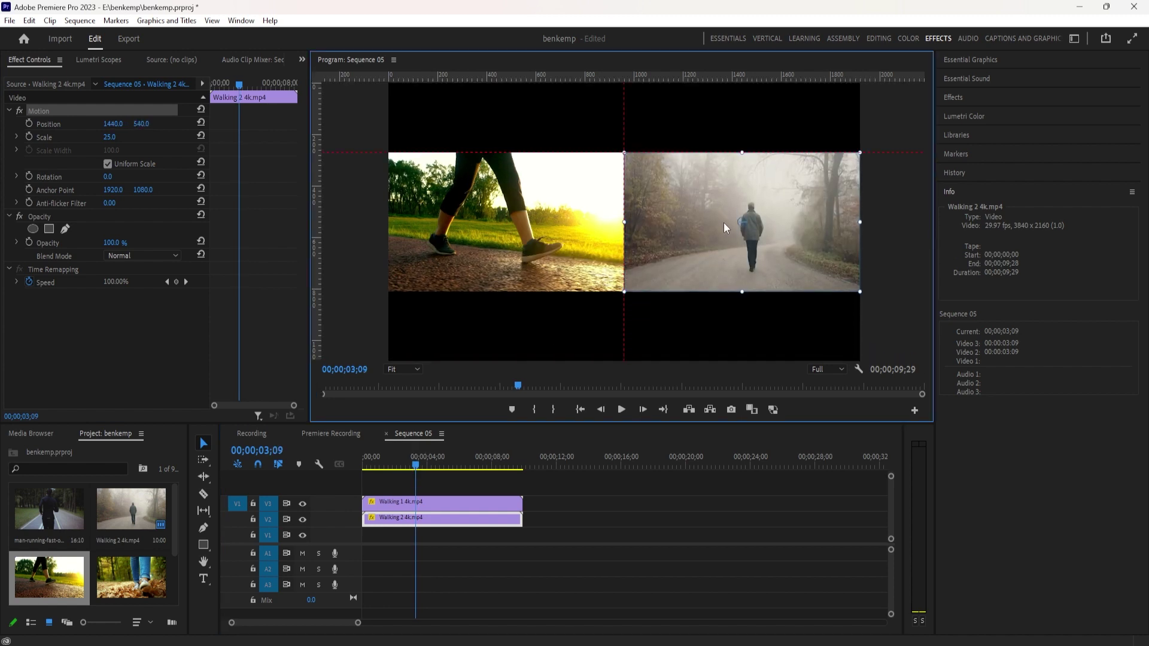
click(541, 245)
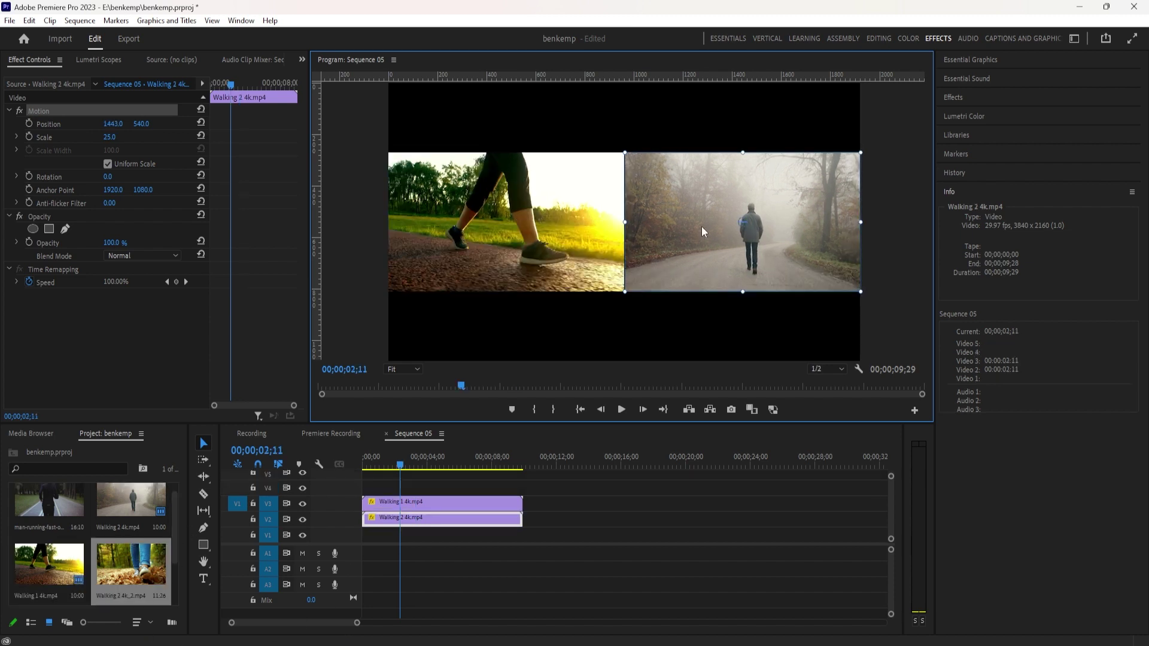
Step: Nudge Walking 2 left three pixels and Walking 1 left two pixels to close the gap
click(702, 228)
key(Left)
key(Left)
key(Left)
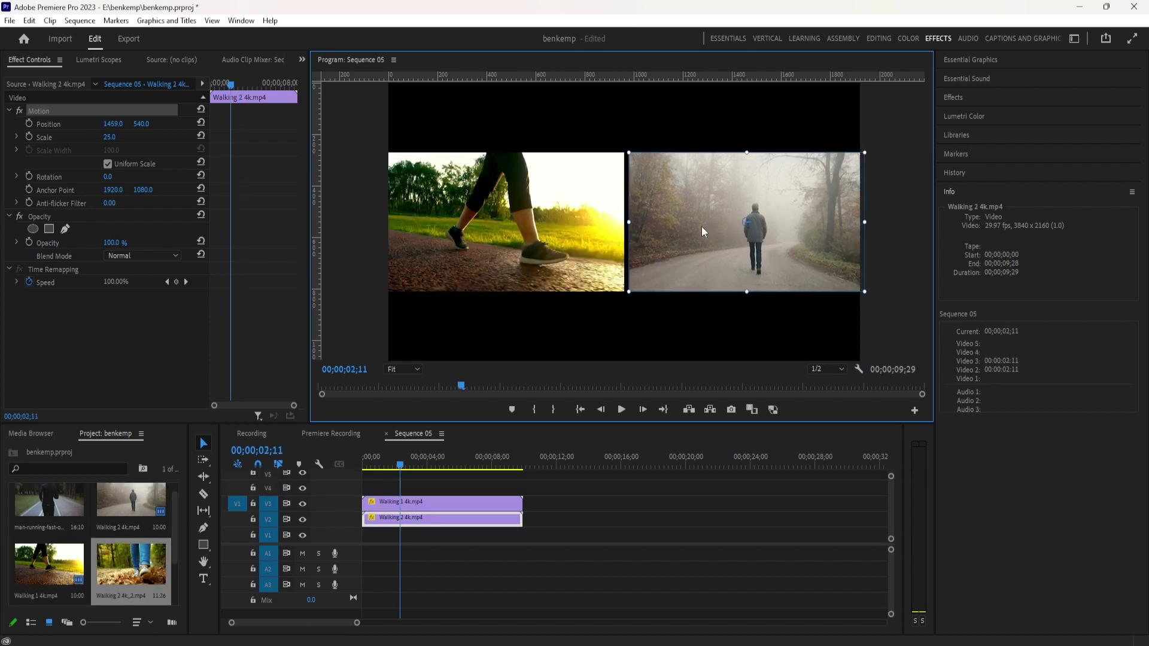
key(Left)
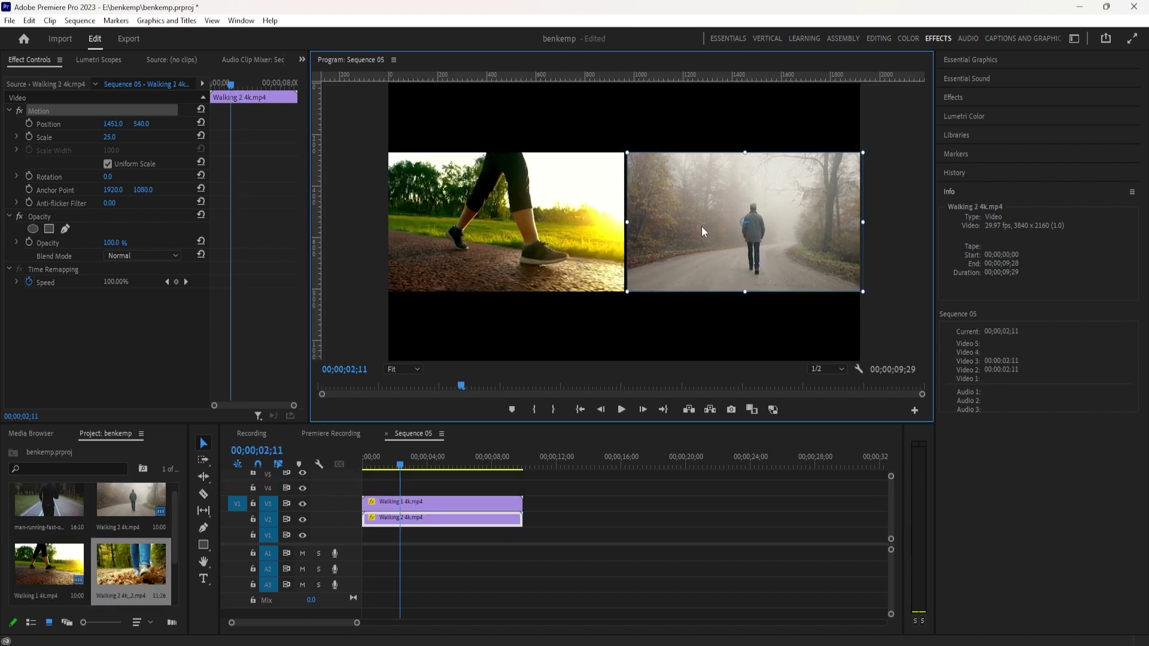
key(Left)
key(Left)
key(Left)
key(Left)
key(Left)
key(Left)
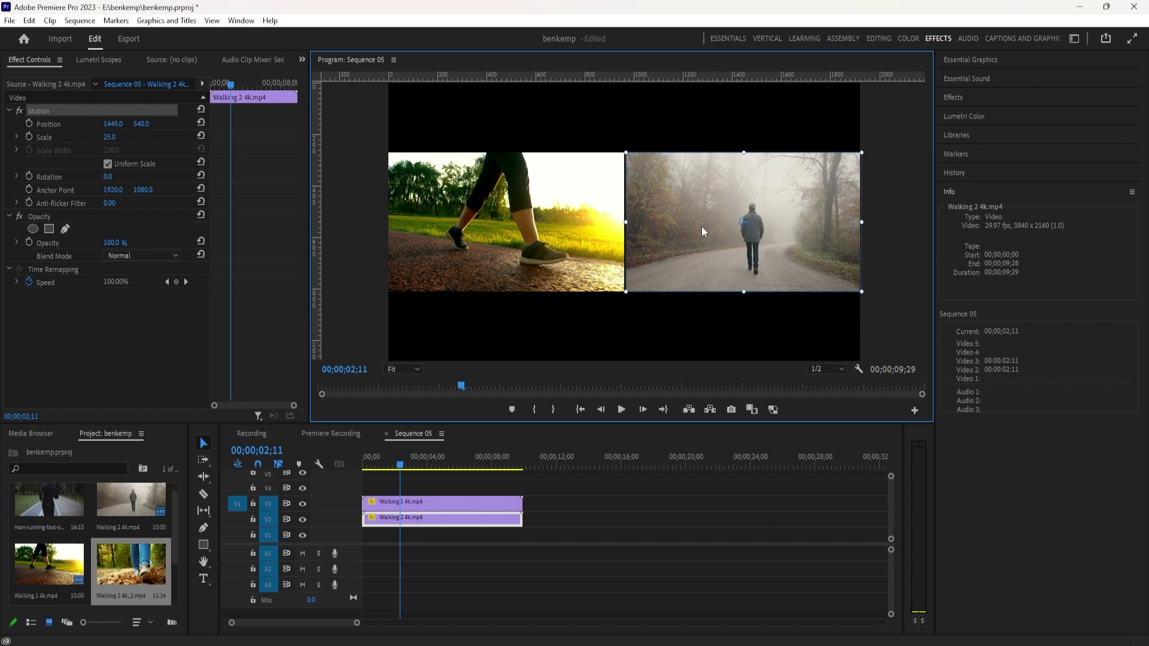
click(551, 207)
key(Left)
key(Left)
key(Left)
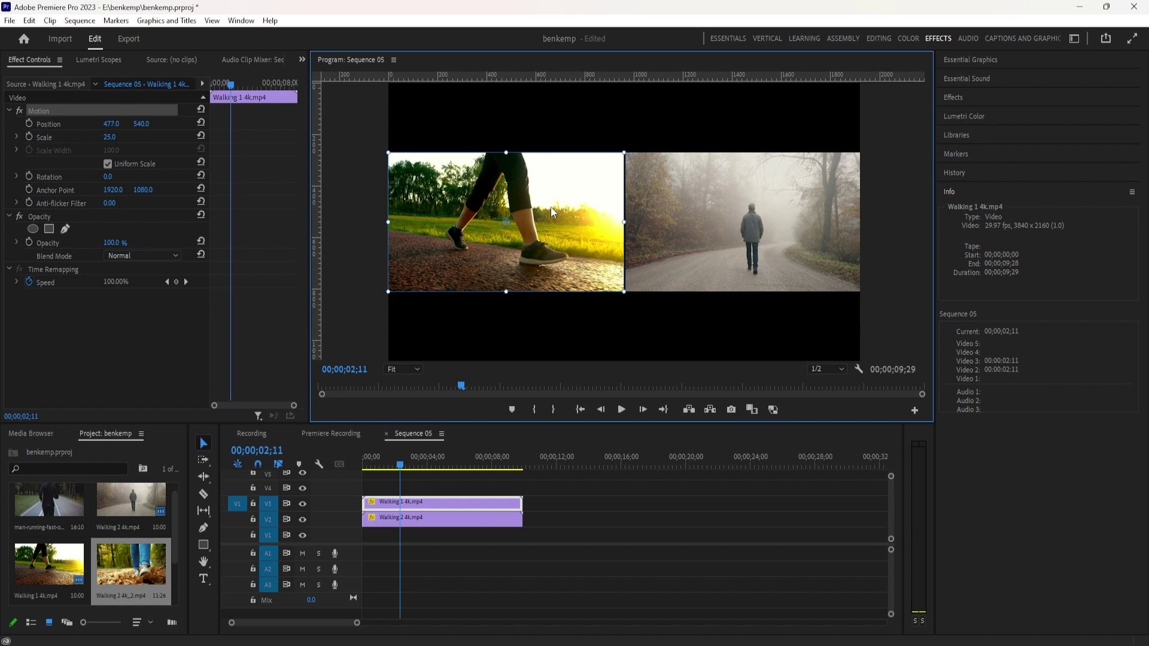
key(Left)
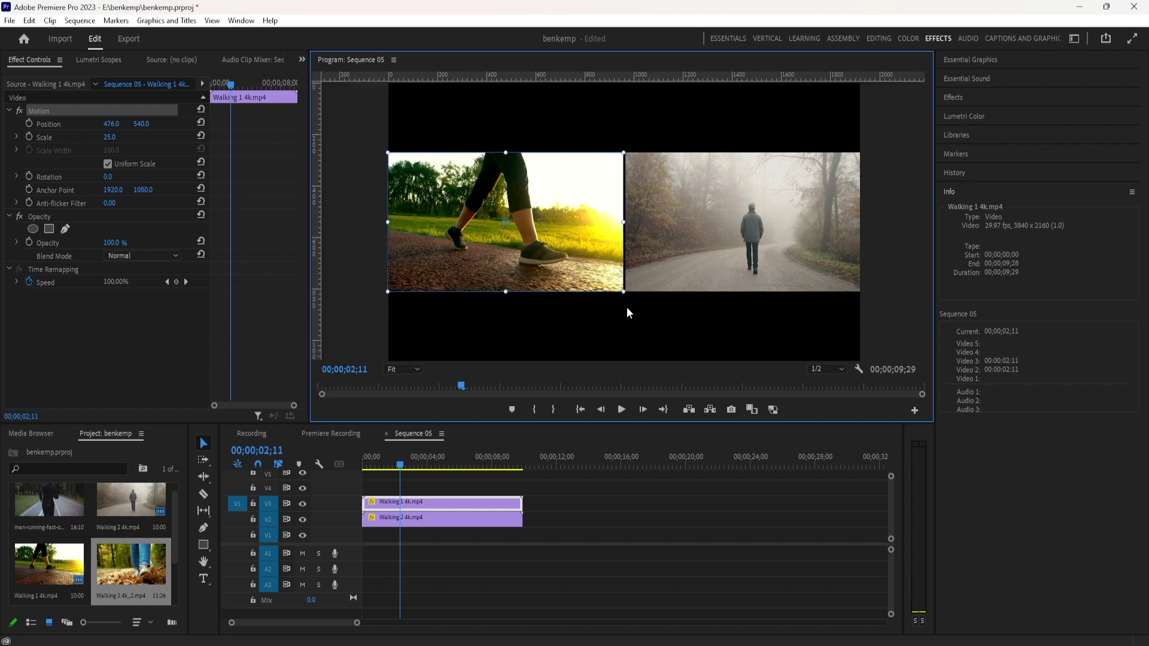
click(650, 148)
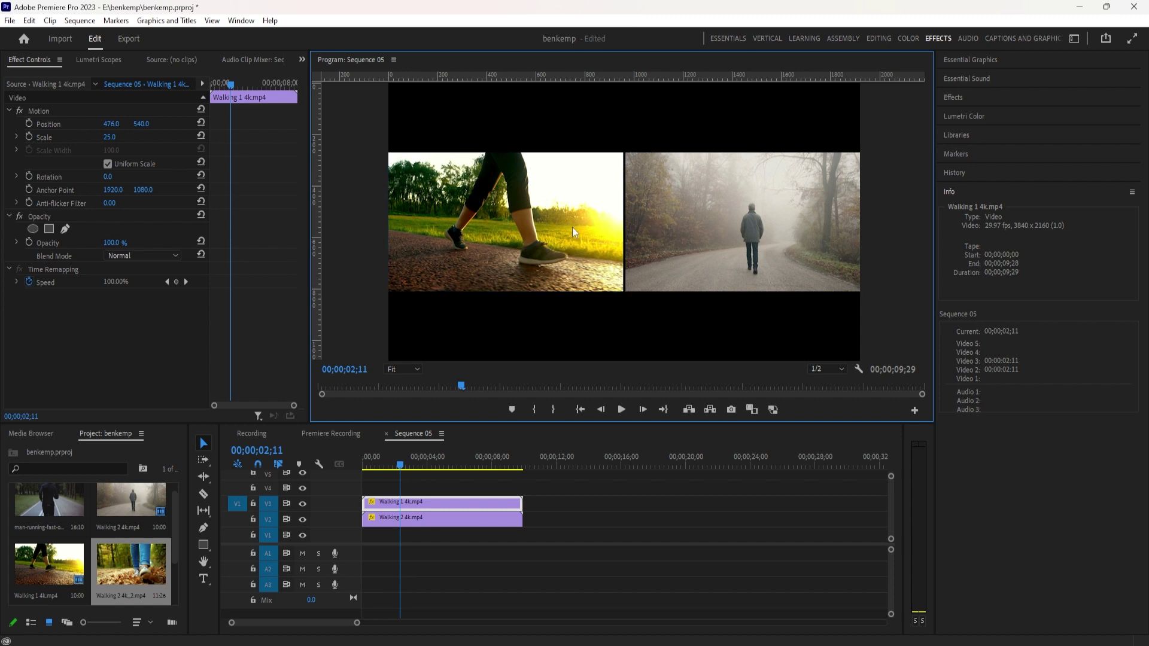
Step: Fine-tune both images by single pixels until Walking 1 at 475, 541 touches Walking 2
click(665, 202)
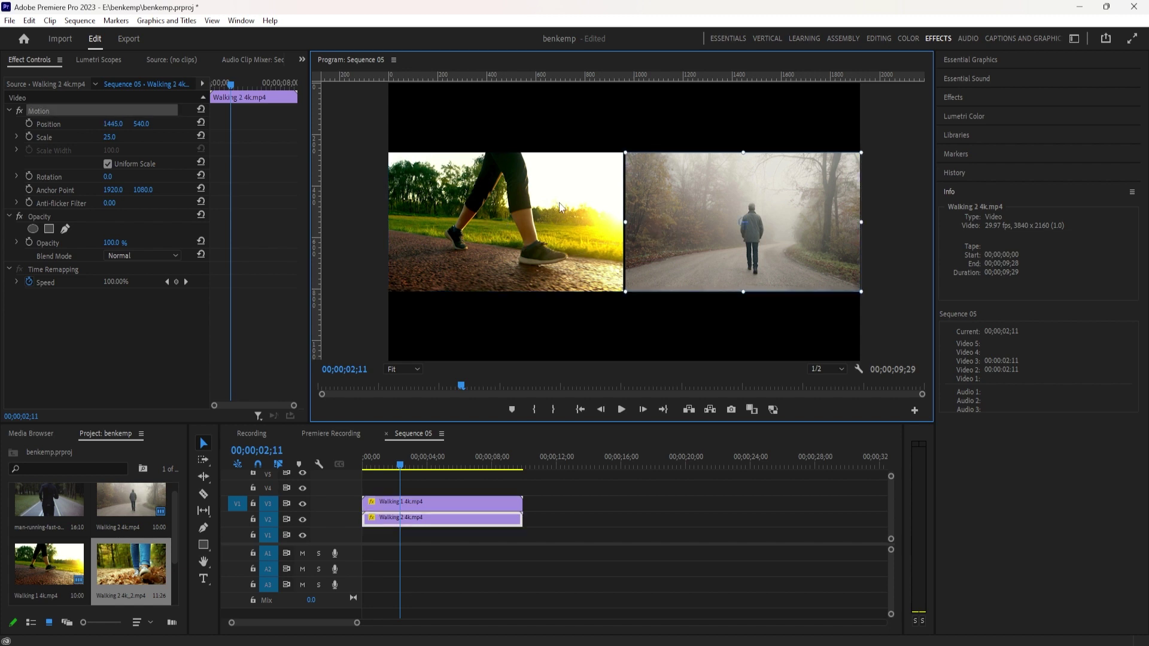
key(Left)
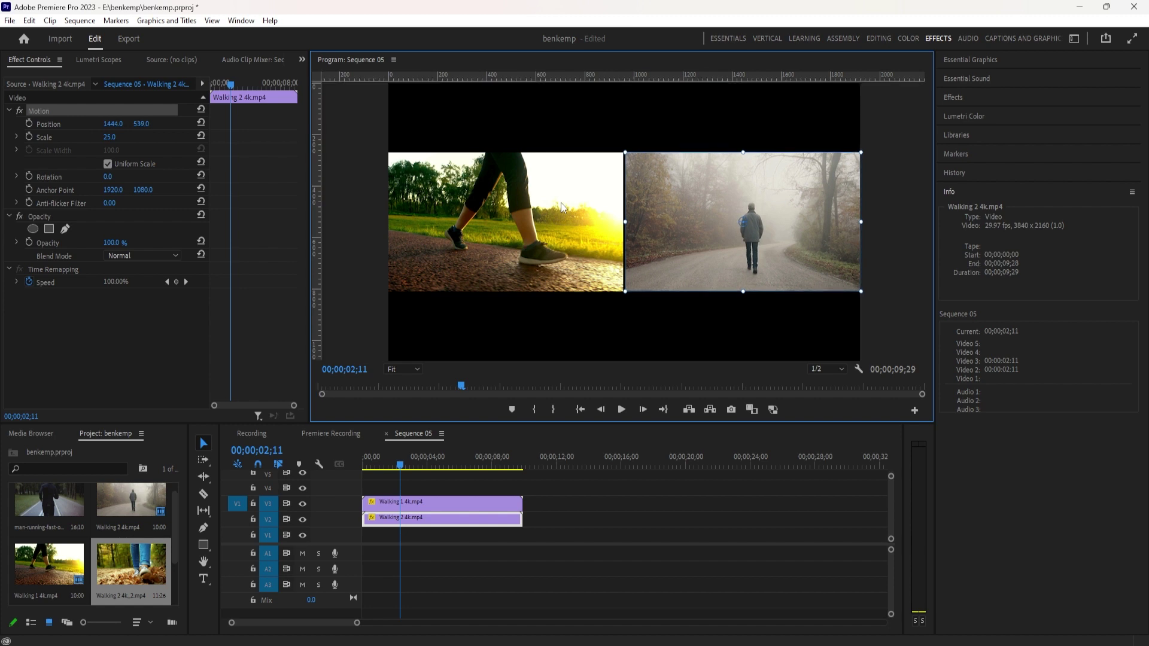
key(Right)
key(Right)
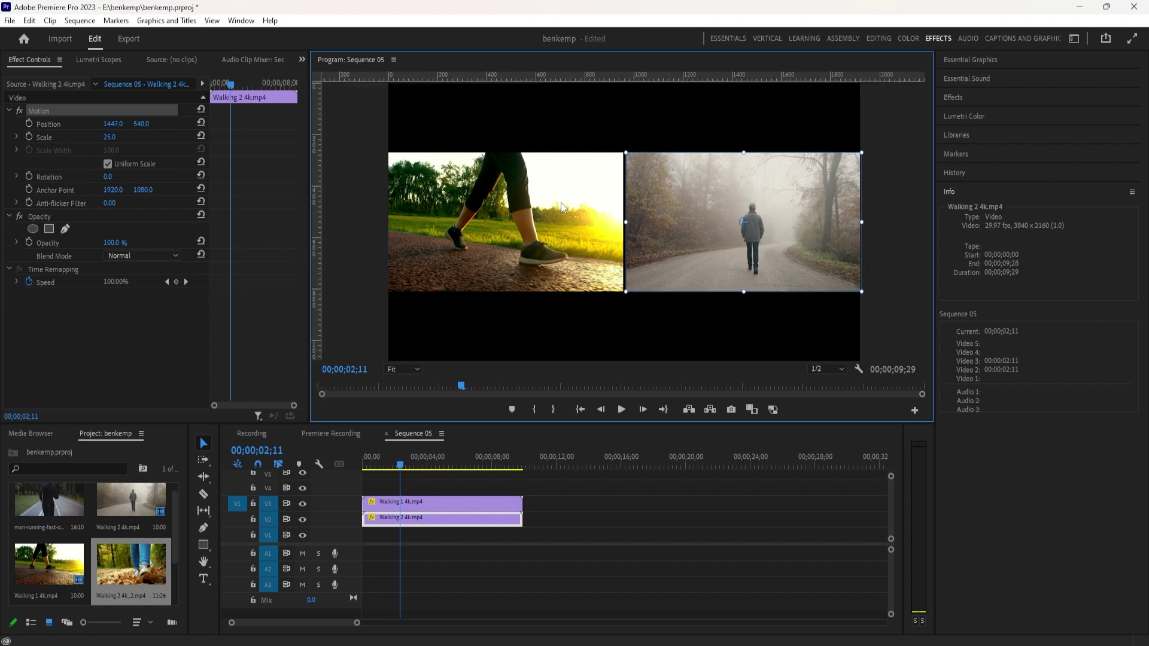
key(Down)
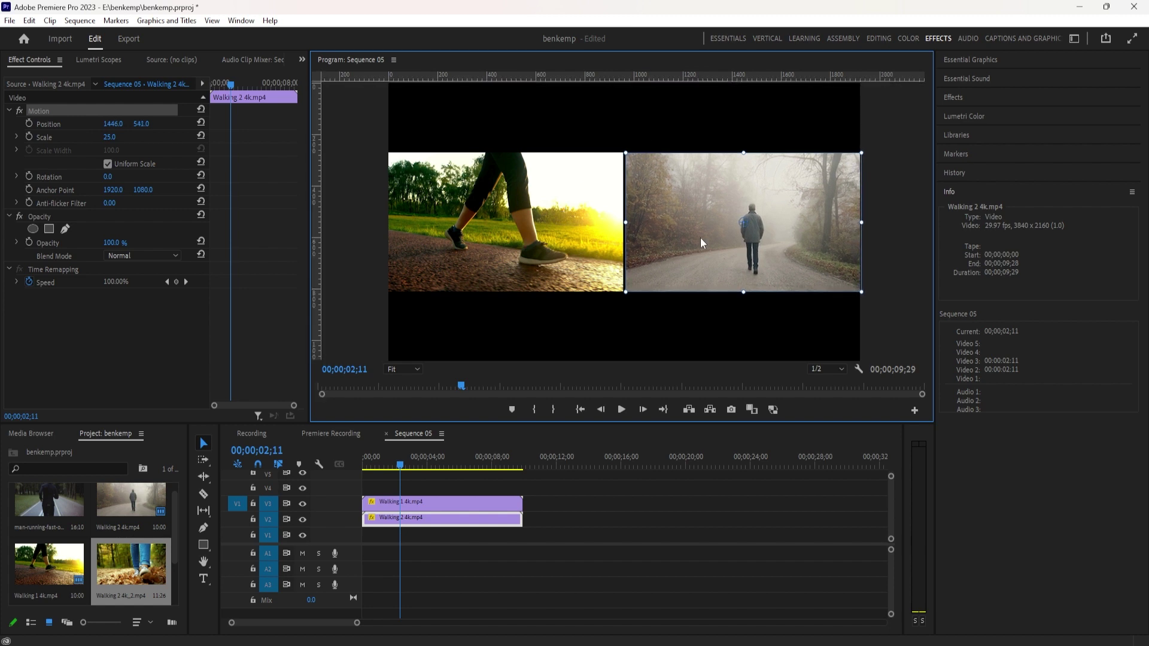
click(695, 304)
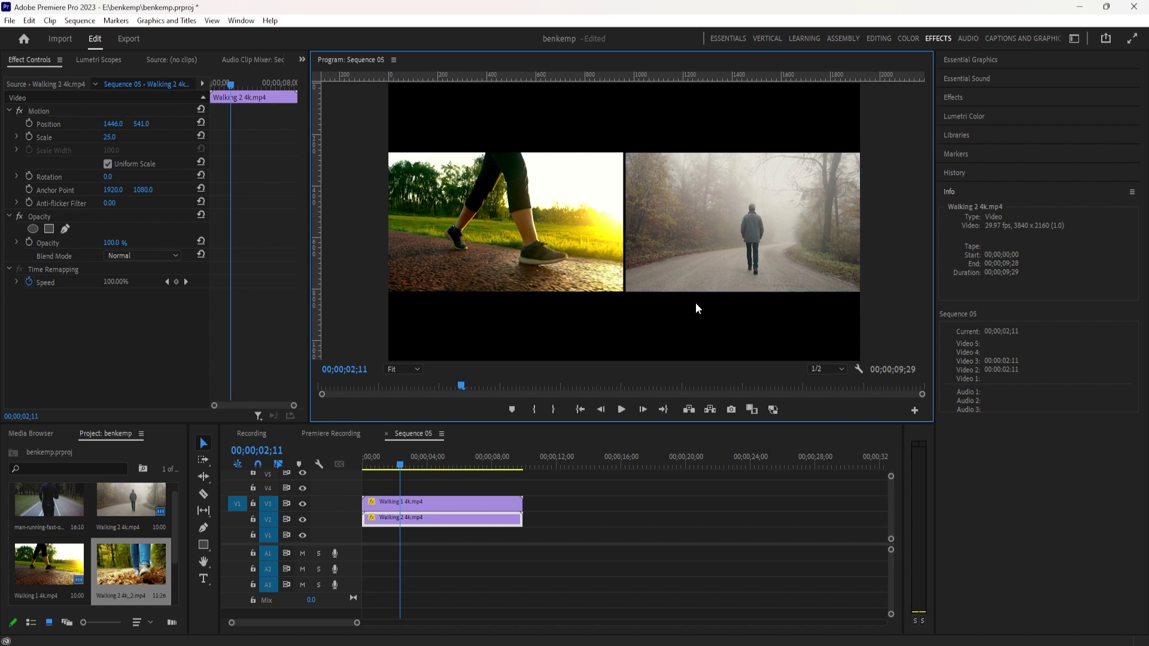
click(583, 237)
key(Down)
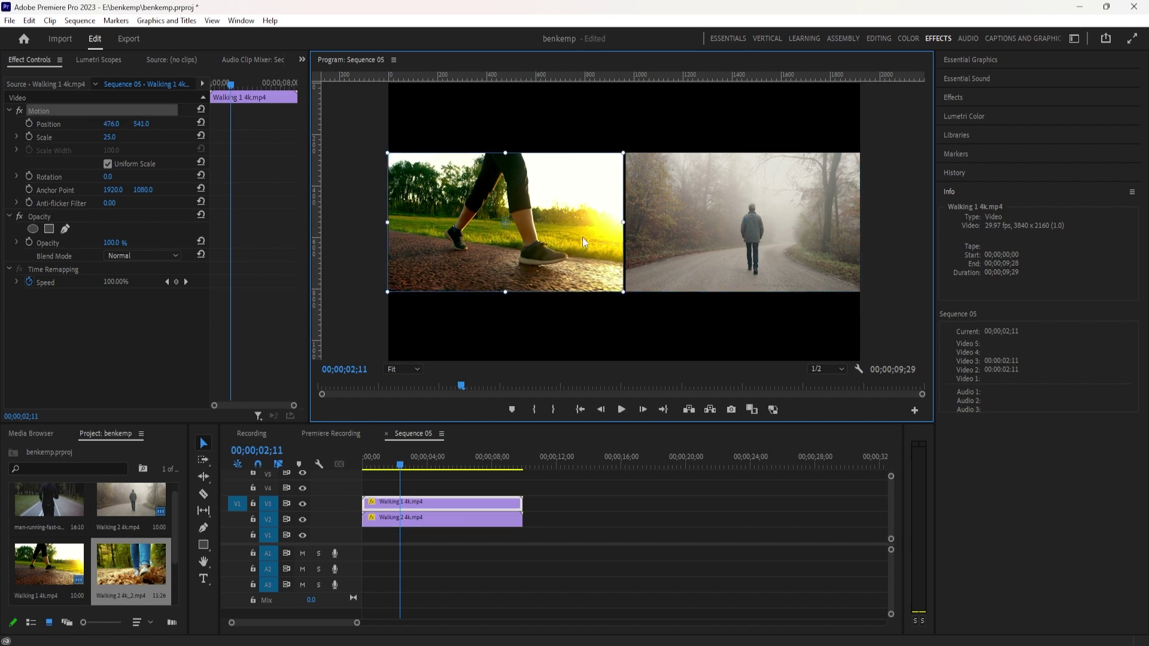
key(Left)
click(700, 324)
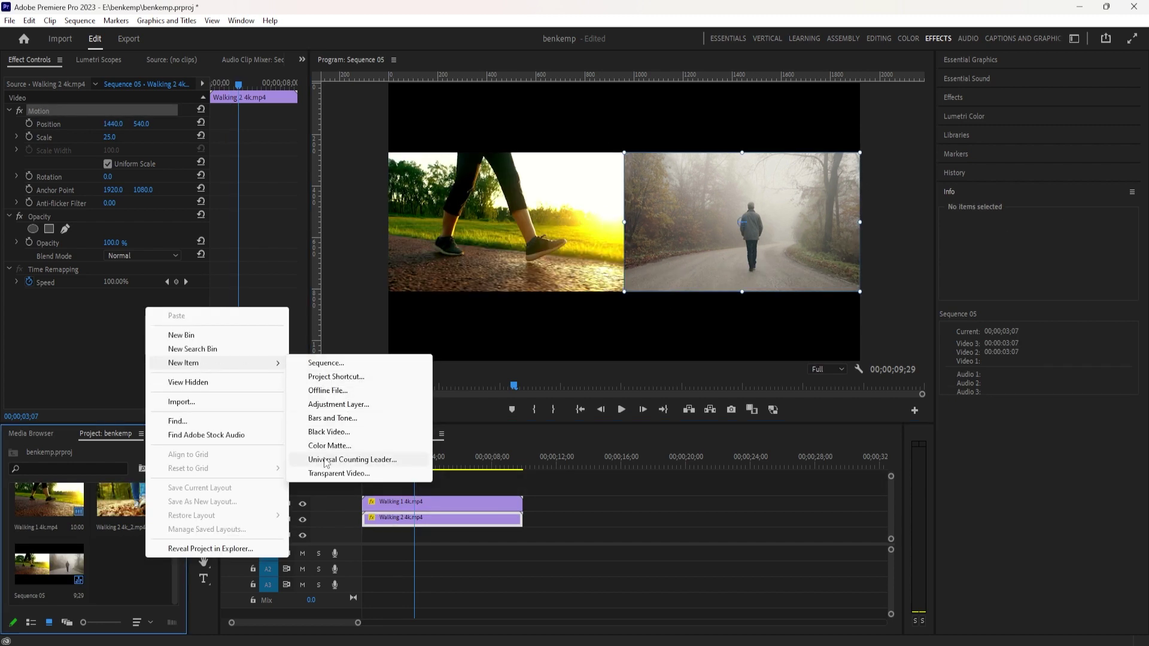
Step: Create a new 1920x1080 colour matte and pick white as its colour
click(498, 242)
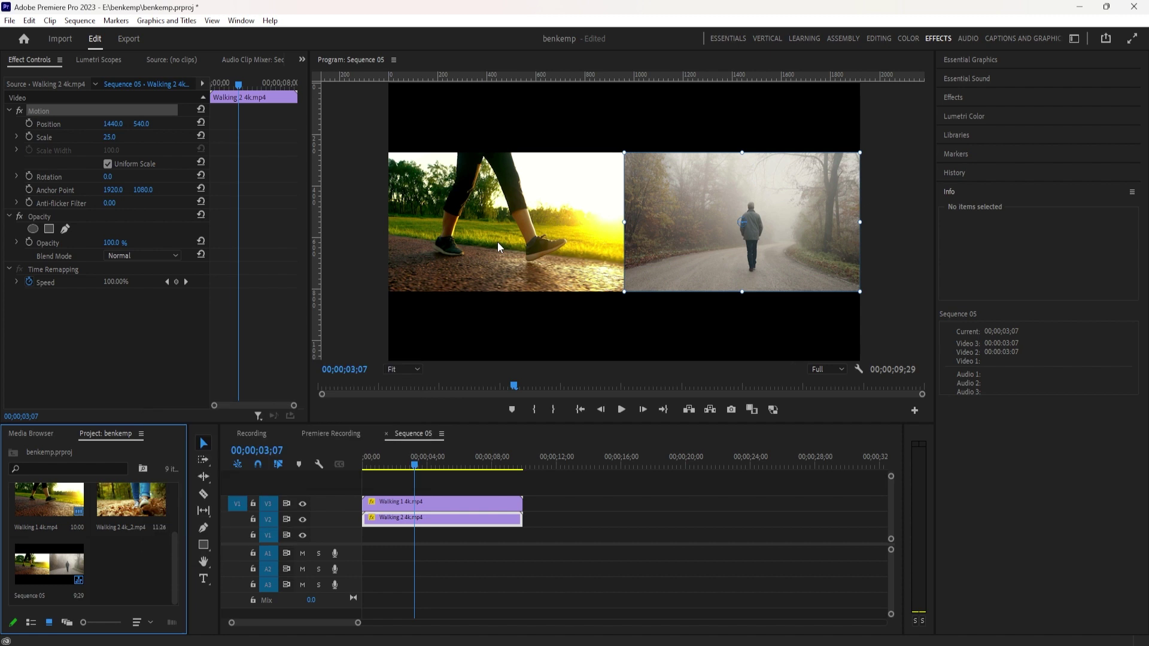
click(485, 521)
right_click(127, 591)
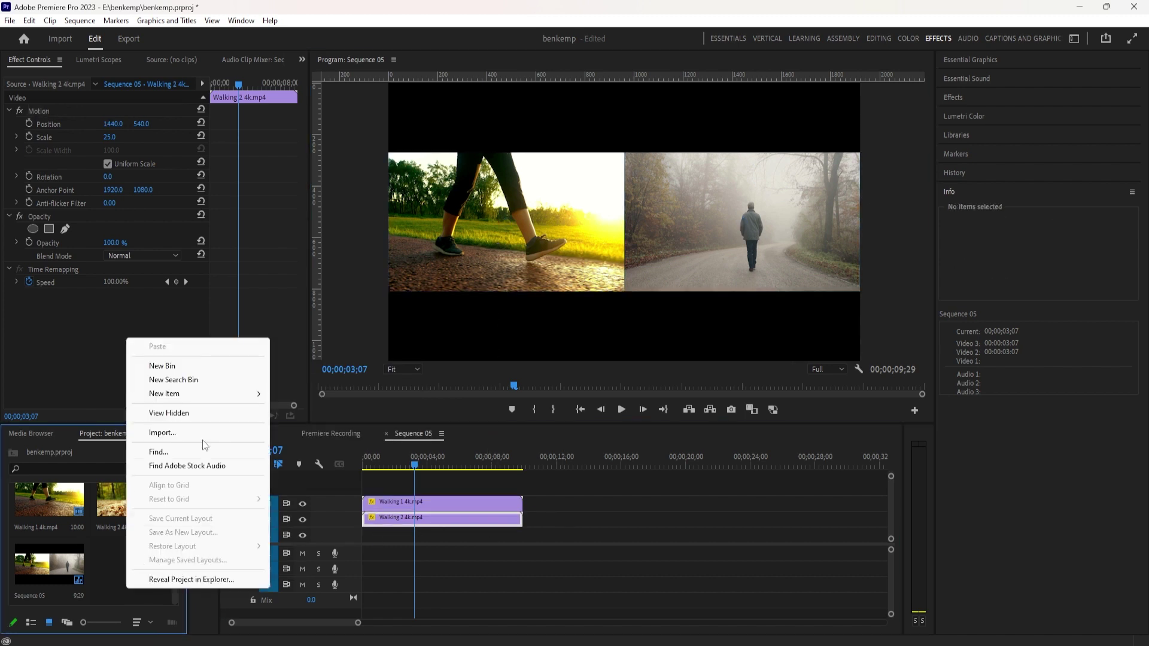
mouse_move(198, 394)
click(325, 478)
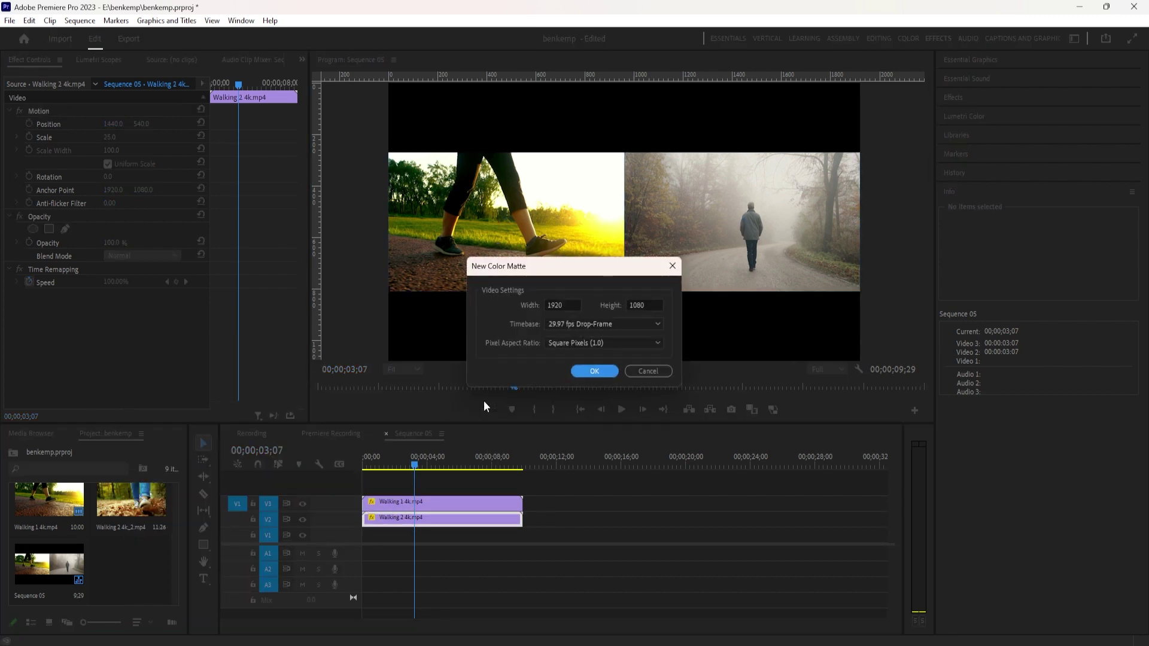
click(595, 371)
drag(462, 308, 390, 425)
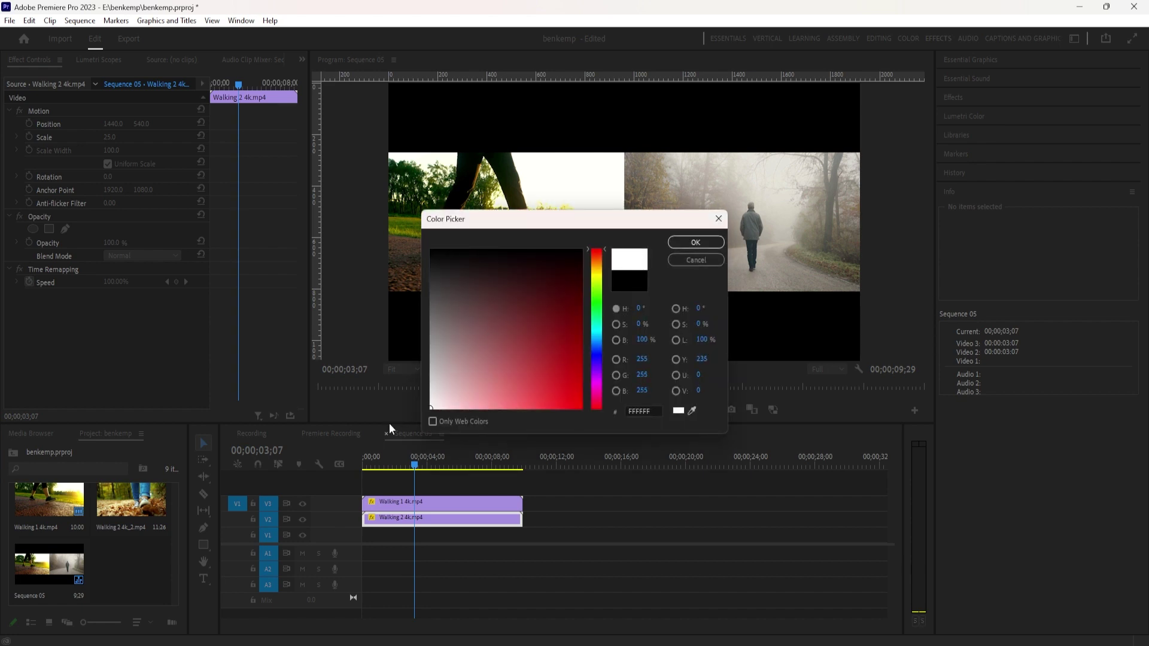
click(683, 243)
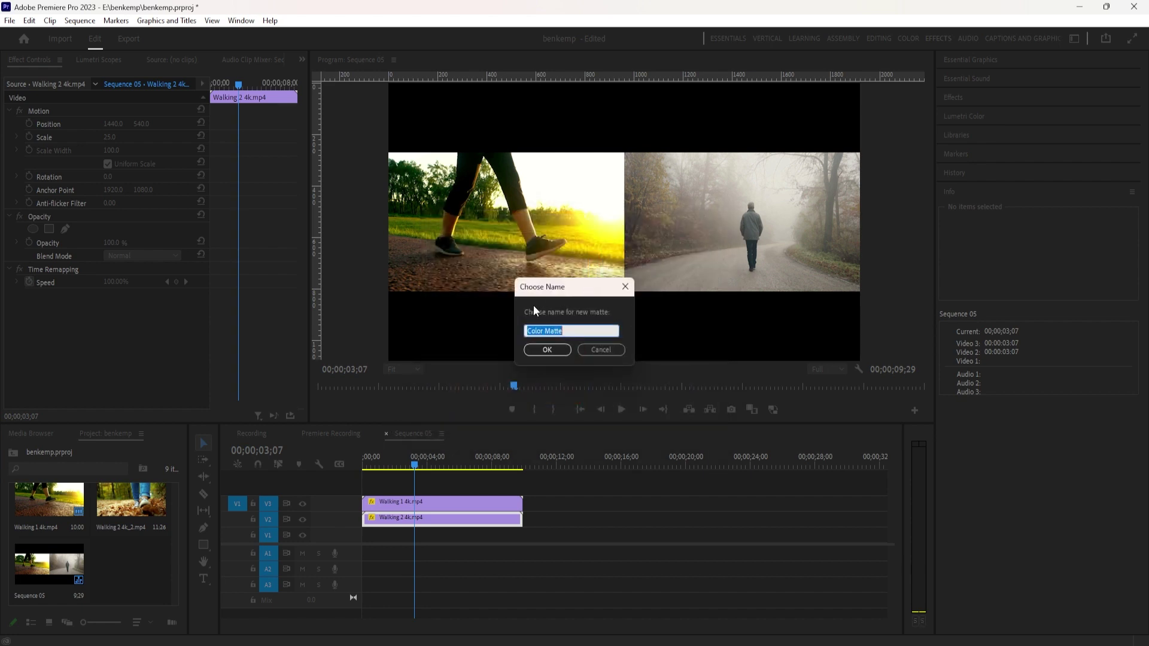
Step: Keep the default Color Matte name and lay the matte on track V1 beneath the walking clips
click(546, 350)
drag(149, 568, 368, 535)
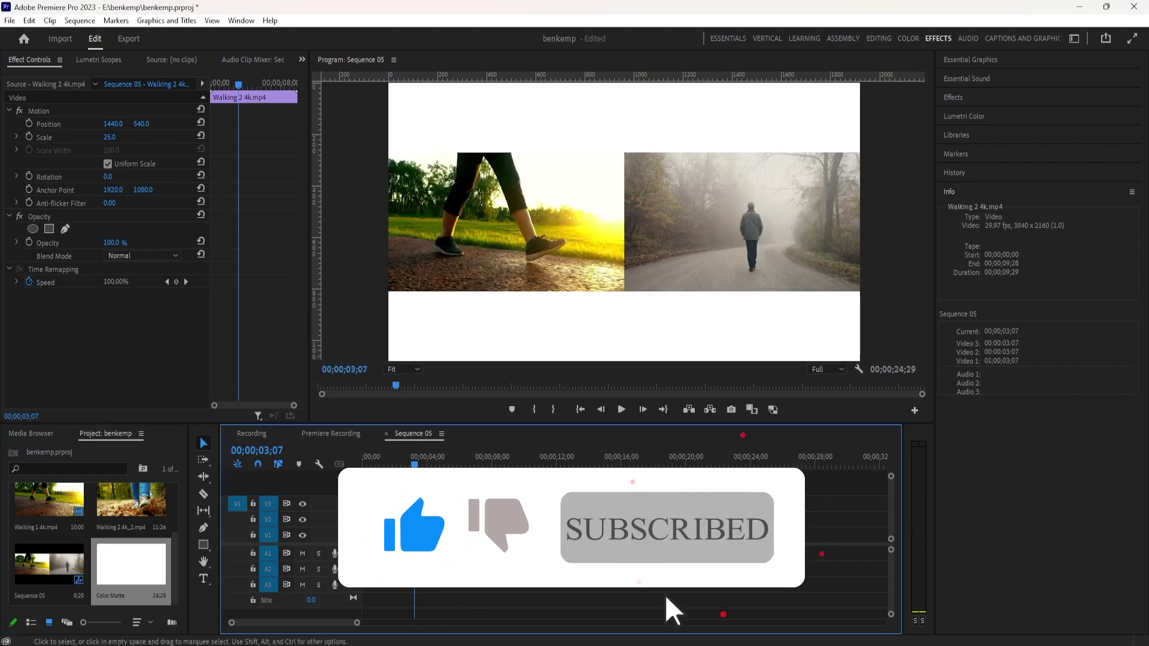
drag(766, 536, 522, 534)
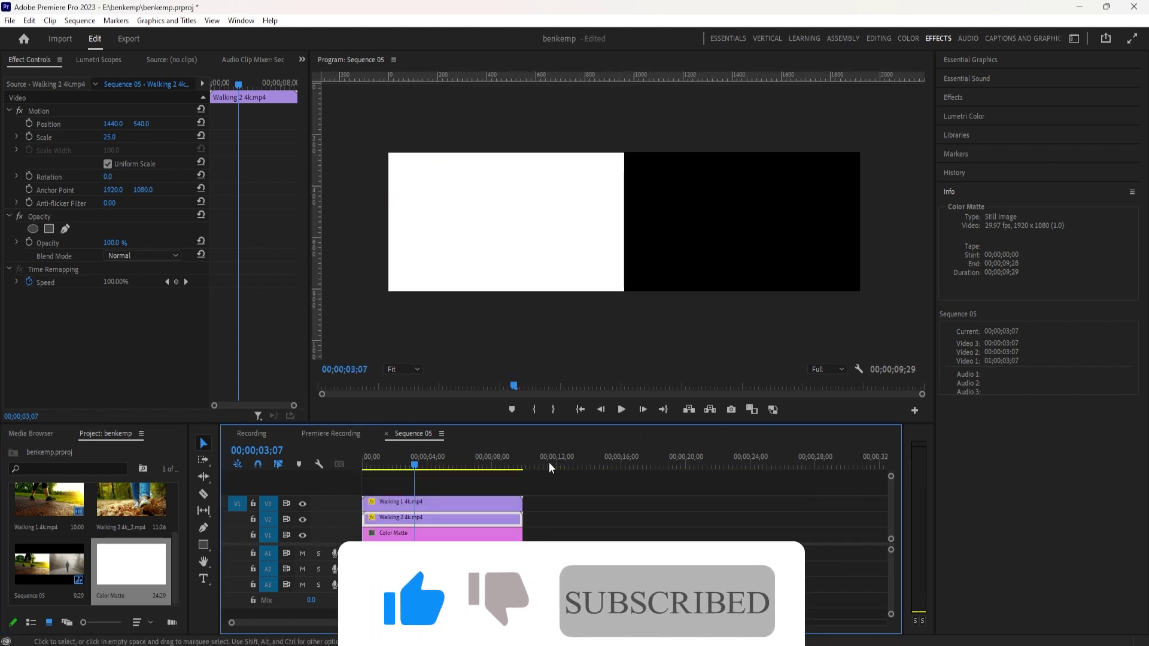
click(582, 413)
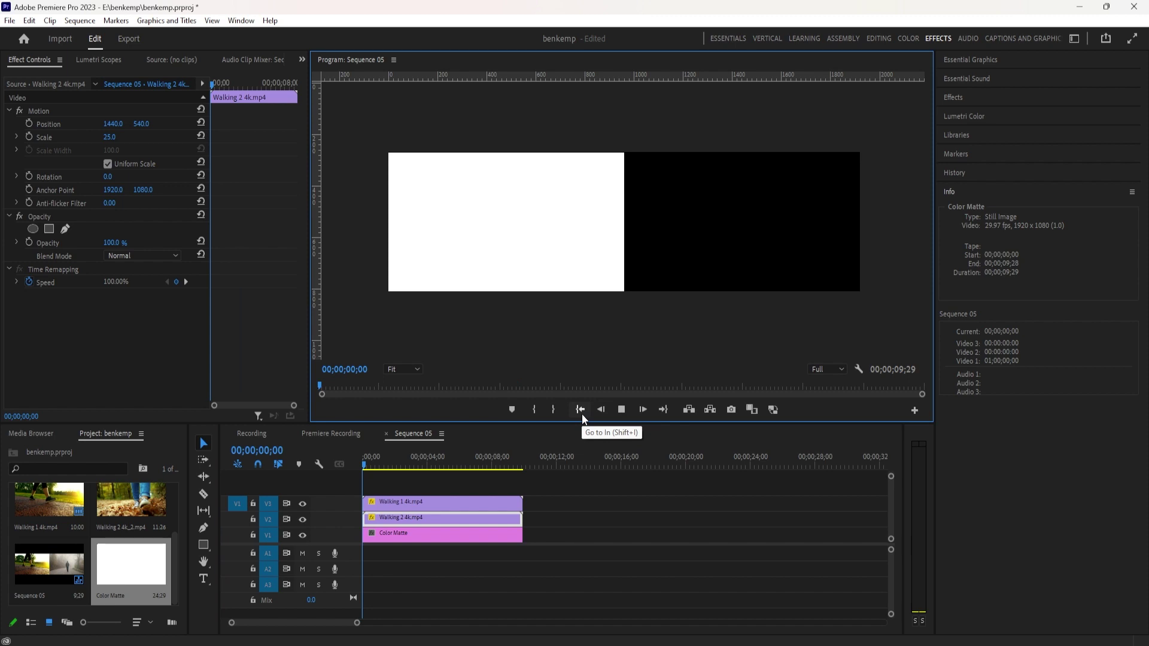
key(space)
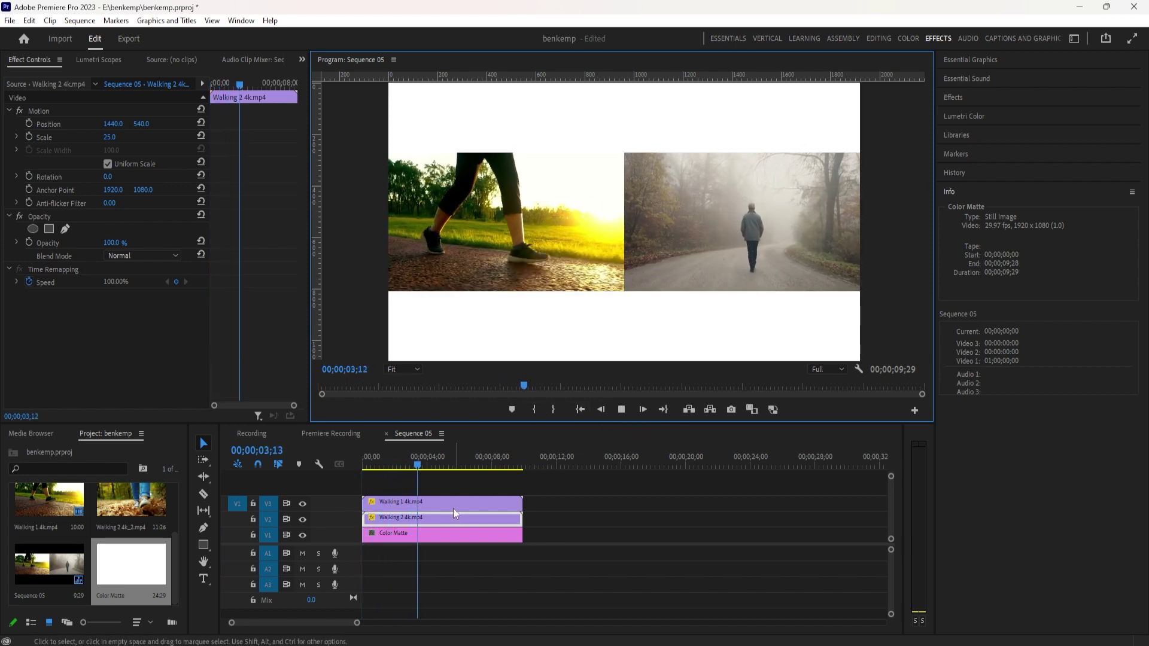
key(space)
click(506, 533)
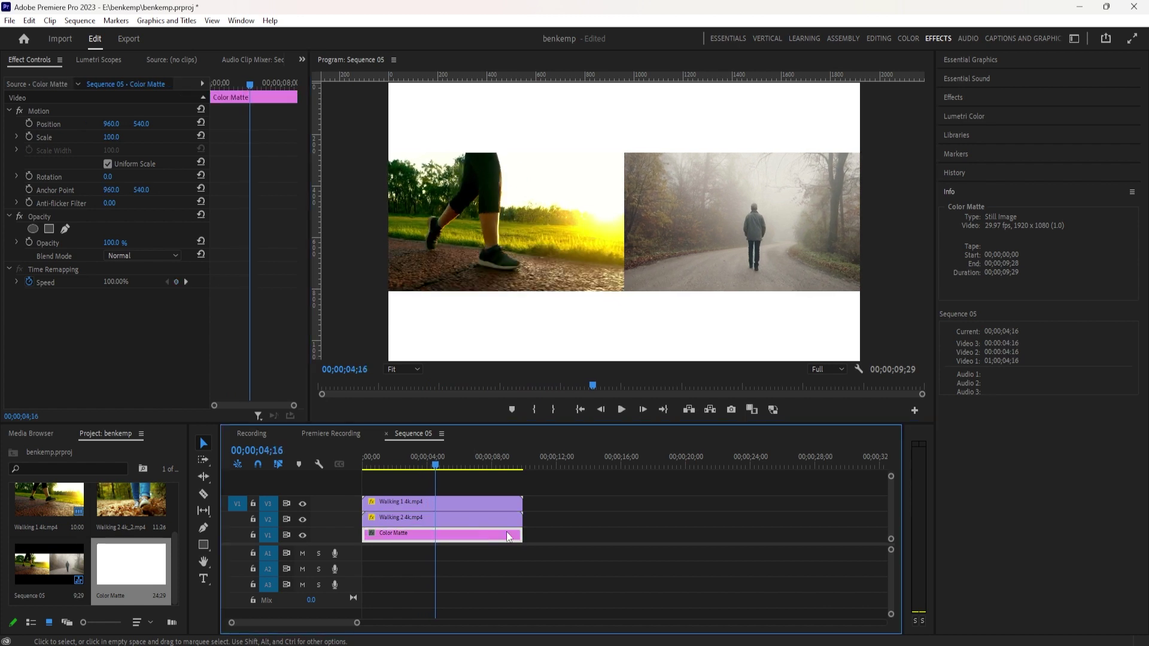
click(557, 519)
click(476, 508)
click(462, 517)
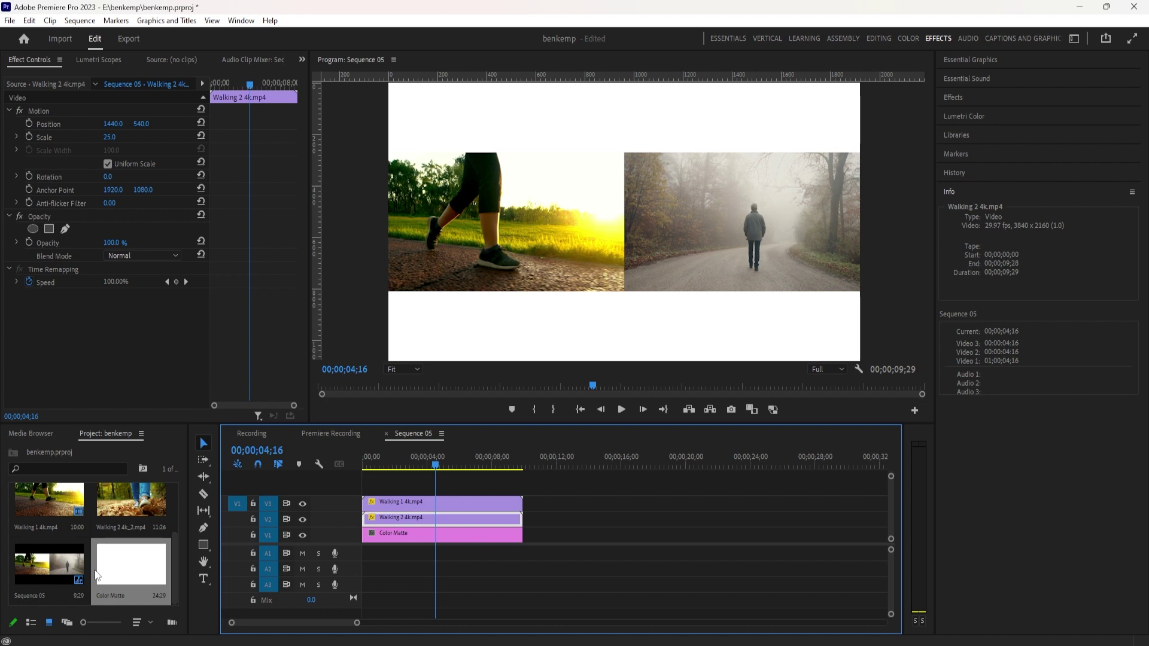
scroll(110, 555, up, 1)
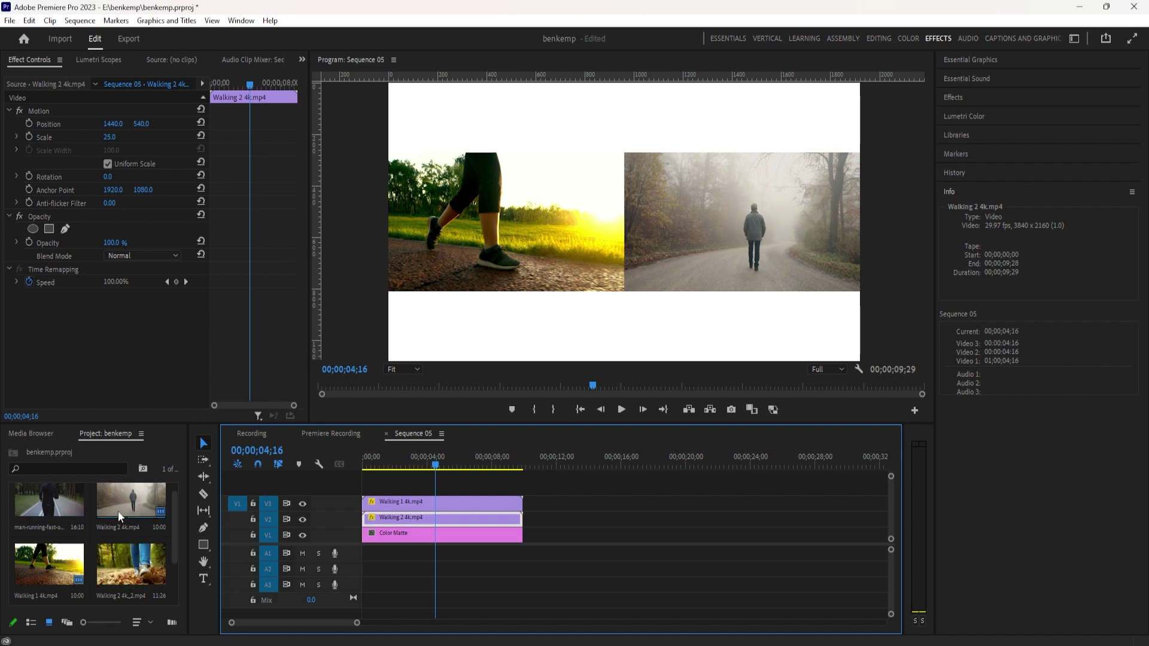
Step: Add the man-running clip on a new top track and scale it to 50
drag(57, 506, 368, 486)
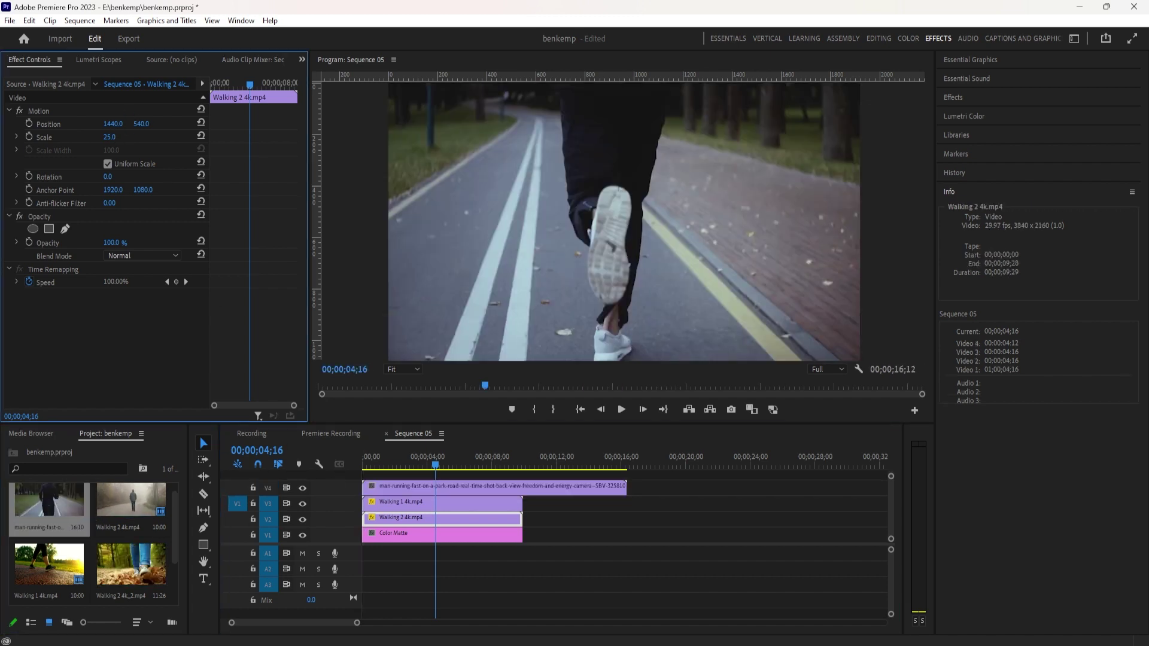
click(109, 137)
text(50)
key(Return)
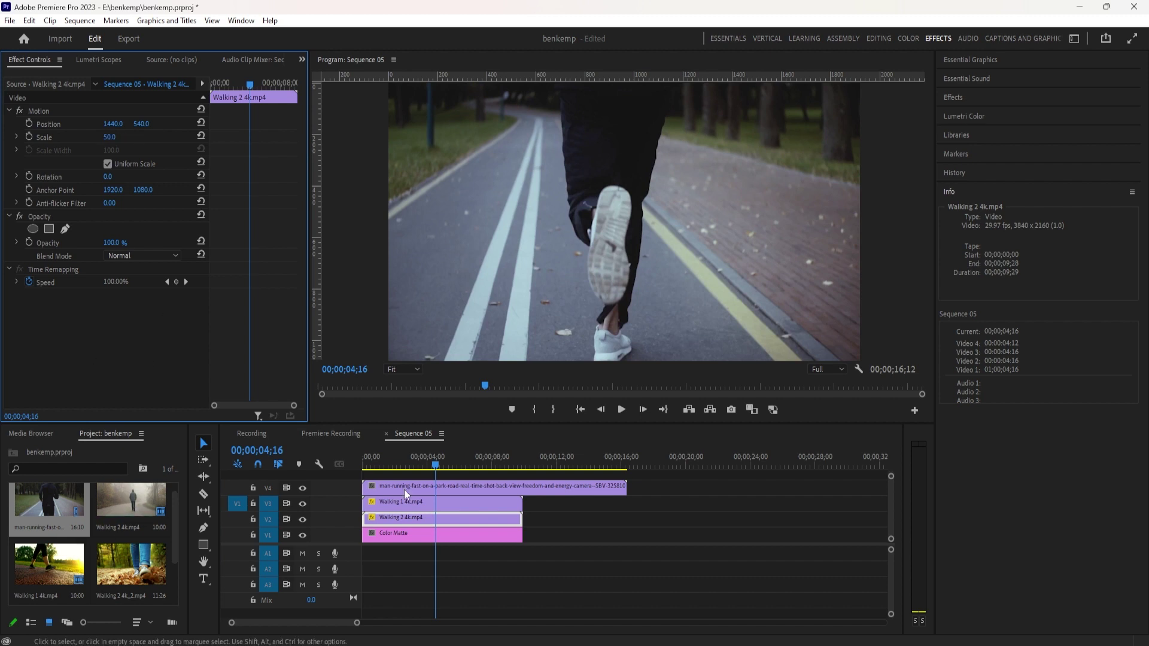
click(404, 487)
click(117, 141)
text(50)
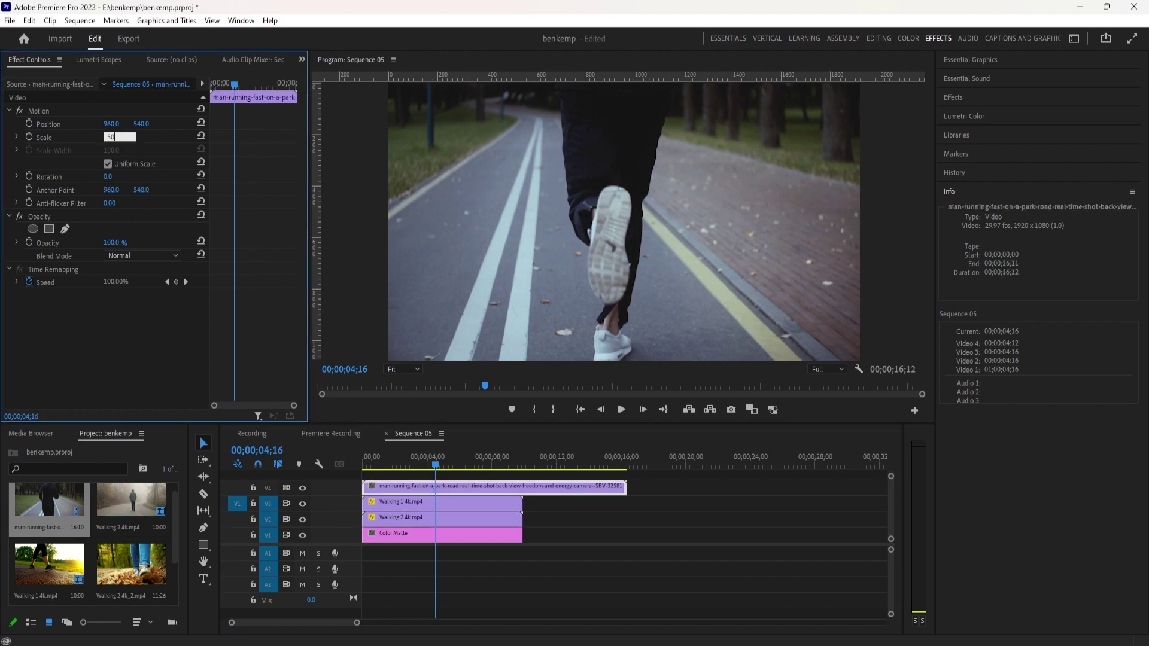
key(Return)
click(644, 519)
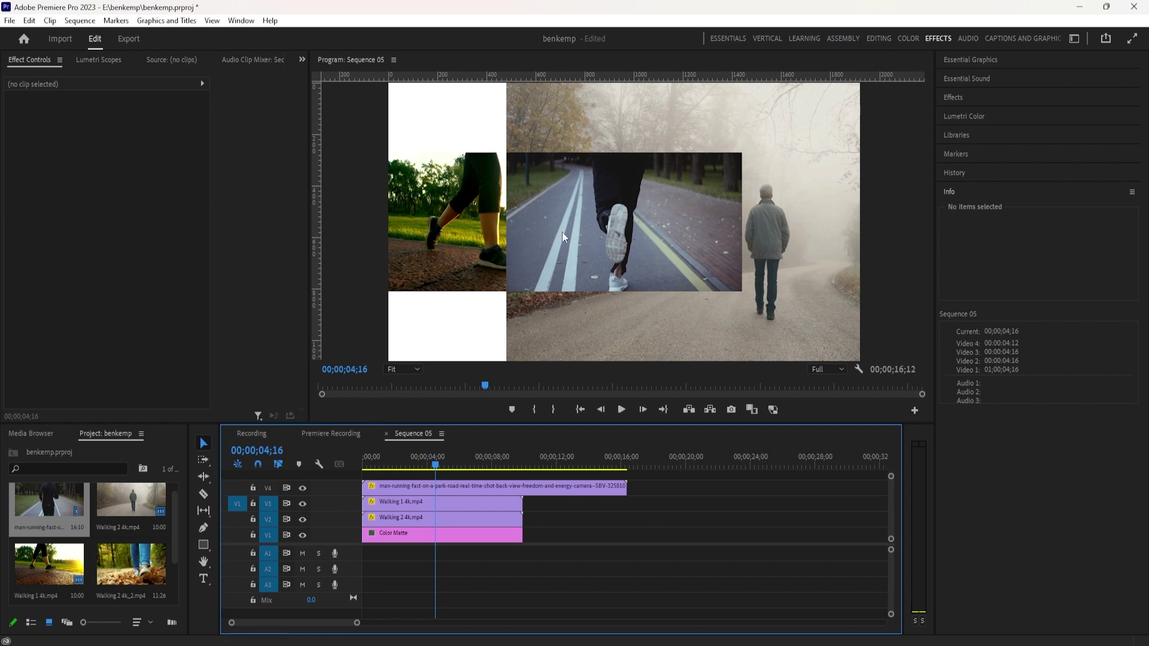
click(446, 515)
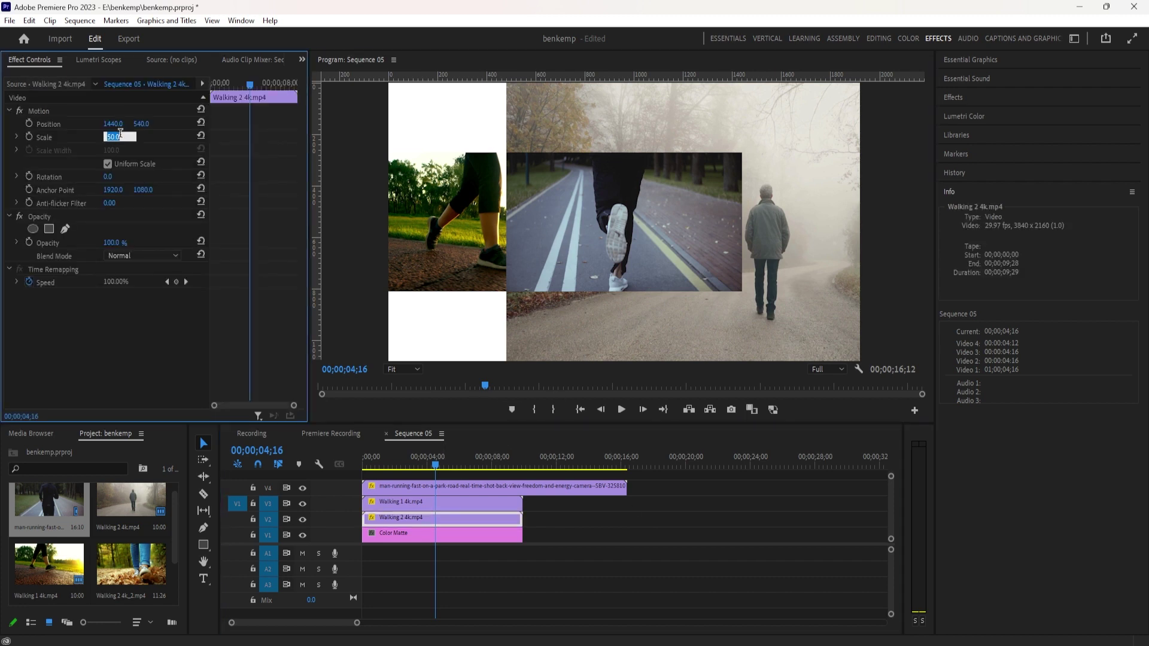
Step: Add Walking 2 4k_2 on a new track, scale it to 25, and place it bottom-left
drag(131, 565, 395, 473)
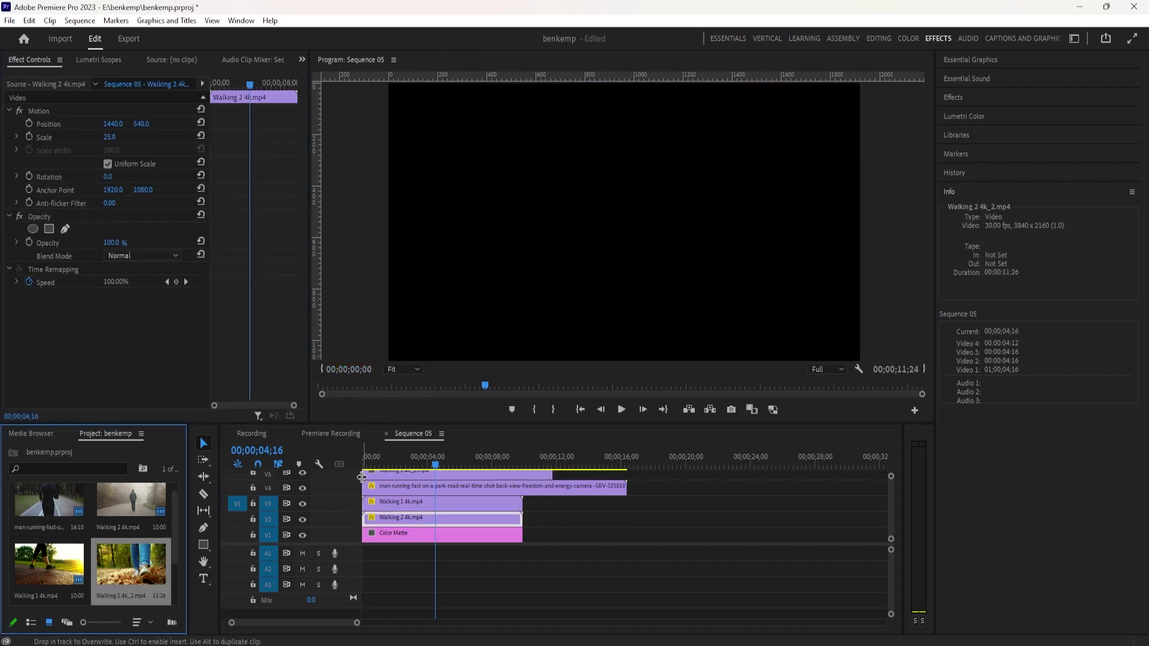
click(111, 136)
text(25)
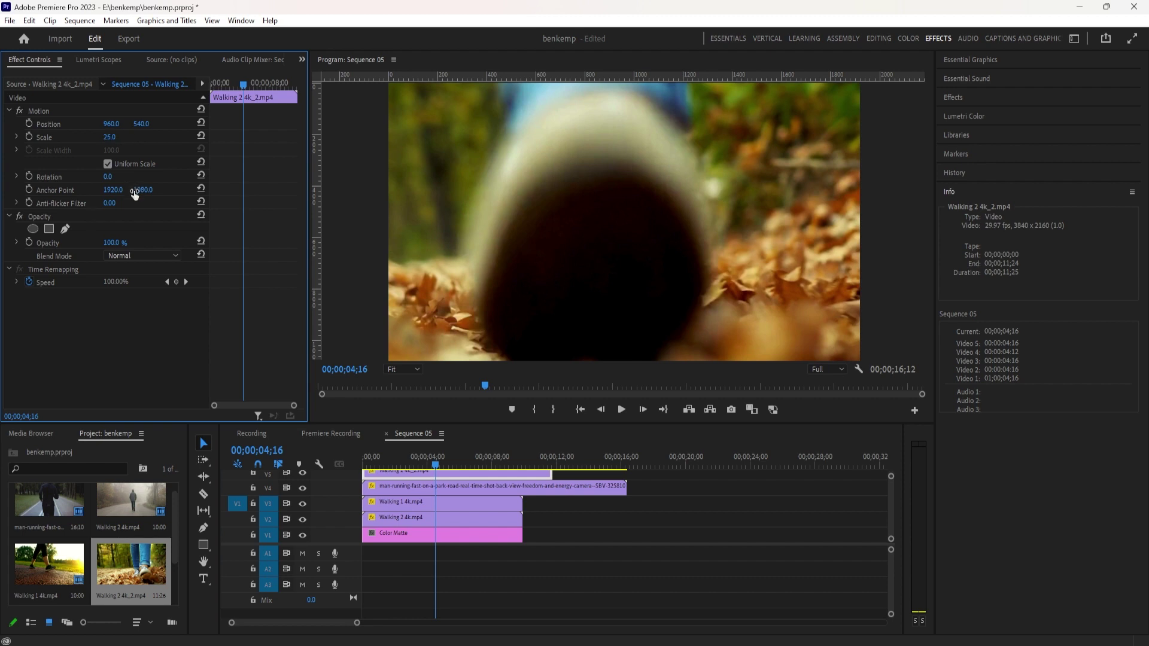
key(Return)
click(67, 112)
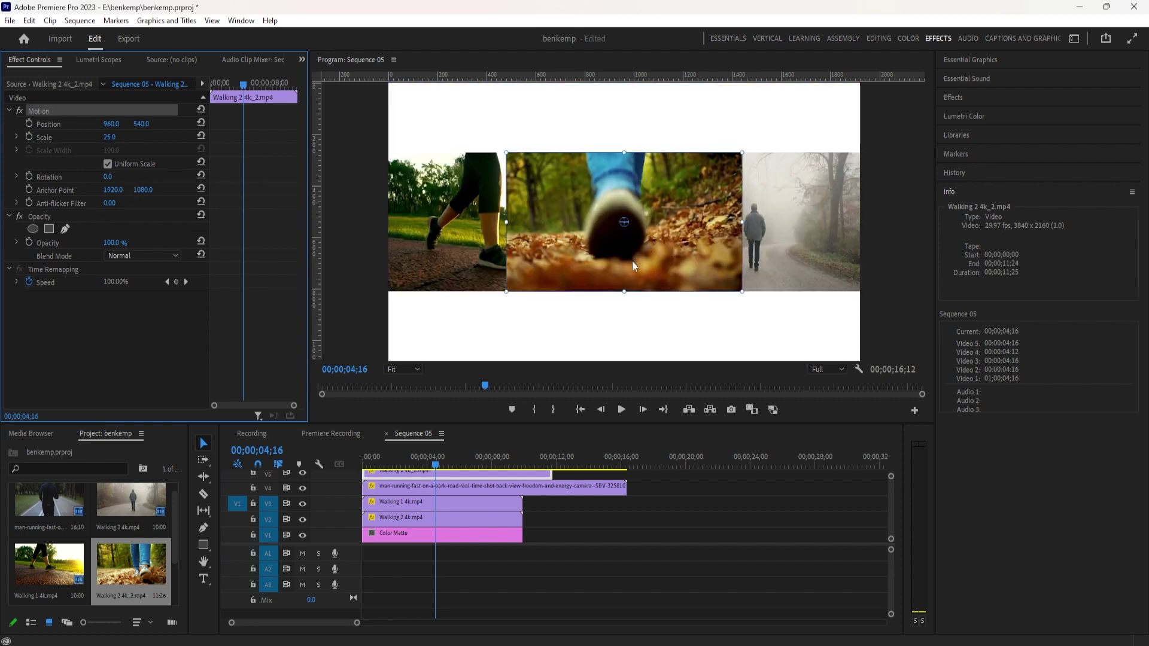
drag(632, 260, 523, 333)
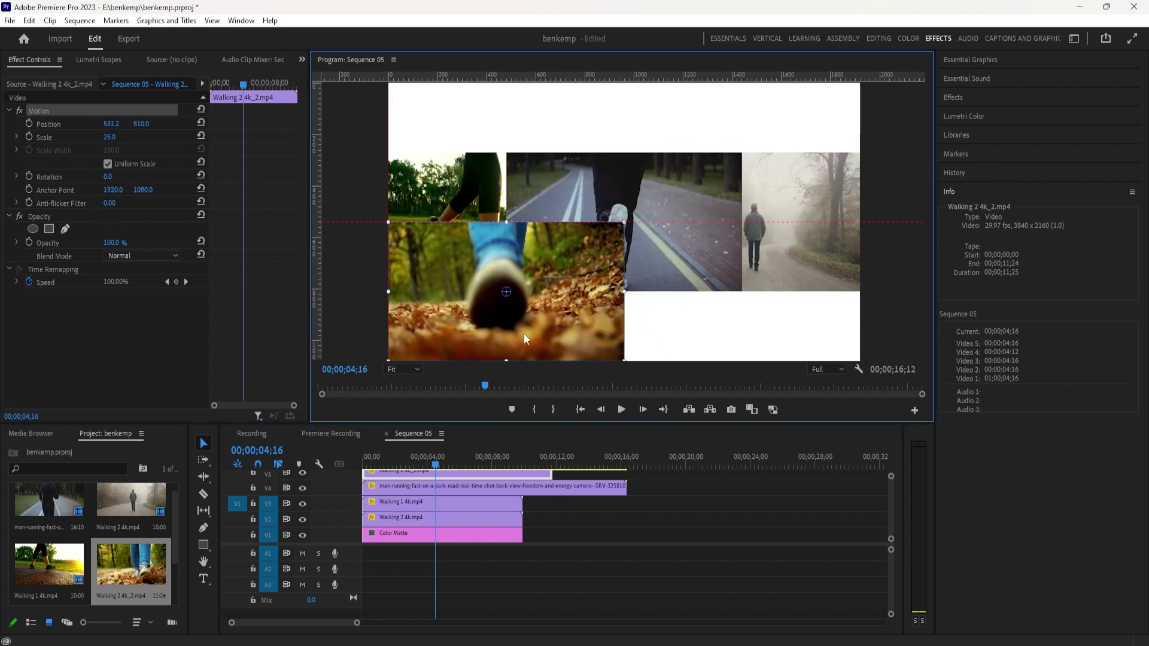
drag(536, 260, 456, 284)
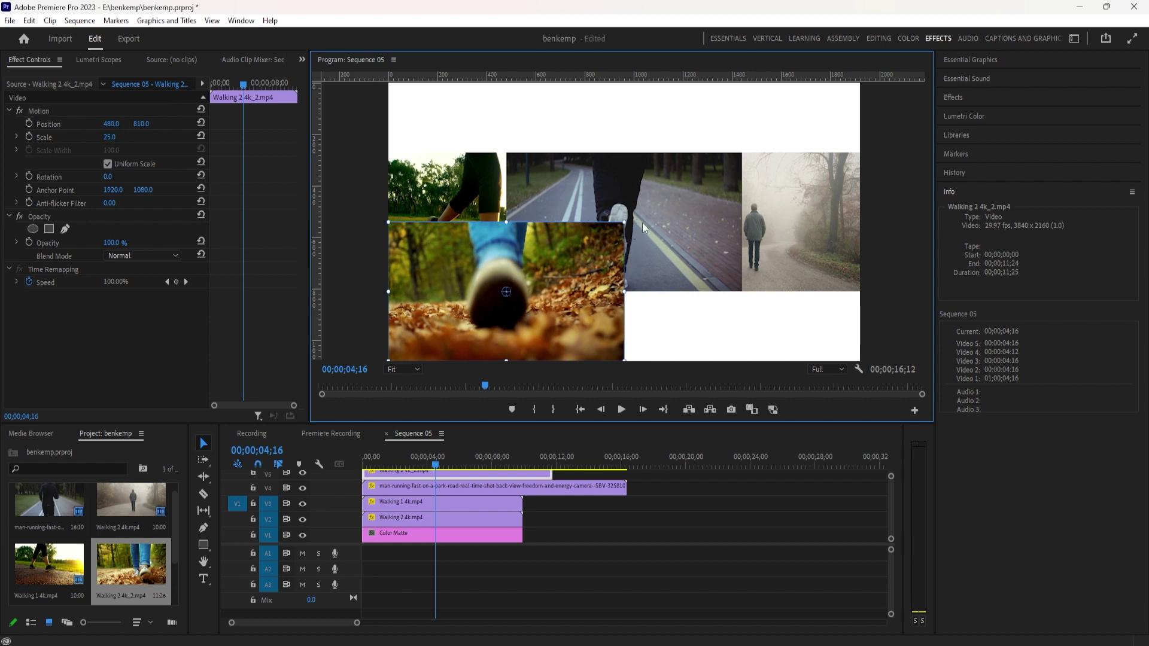
Step: Move the man-running clip into the bottom-right quarter and Walking 2 into the top-right quarter
click(419, 486)
drag(682, 244, 801, 313)
click(748, 204)
drag(748, 203, 748, 118)
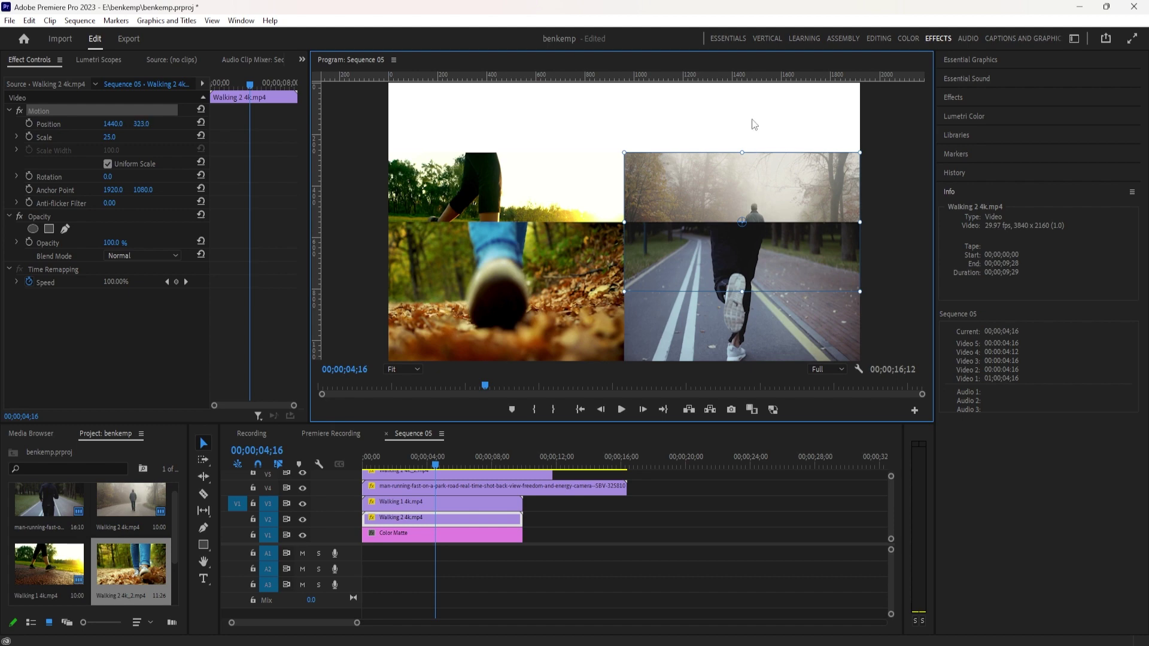
click(357, 469)
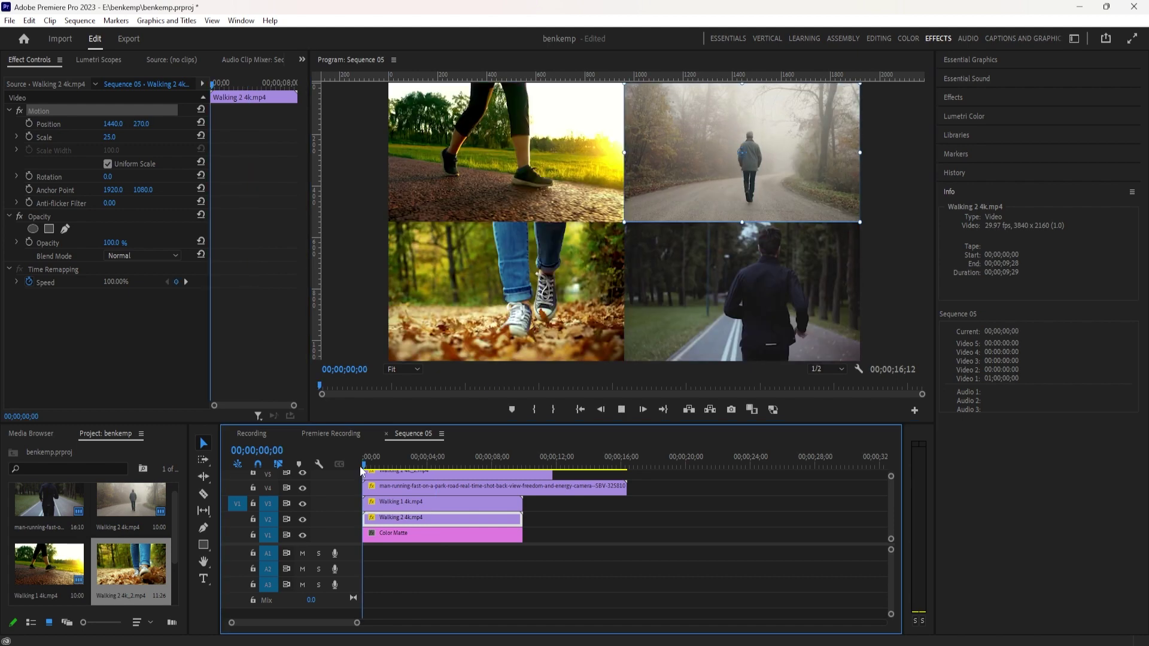
key(space)
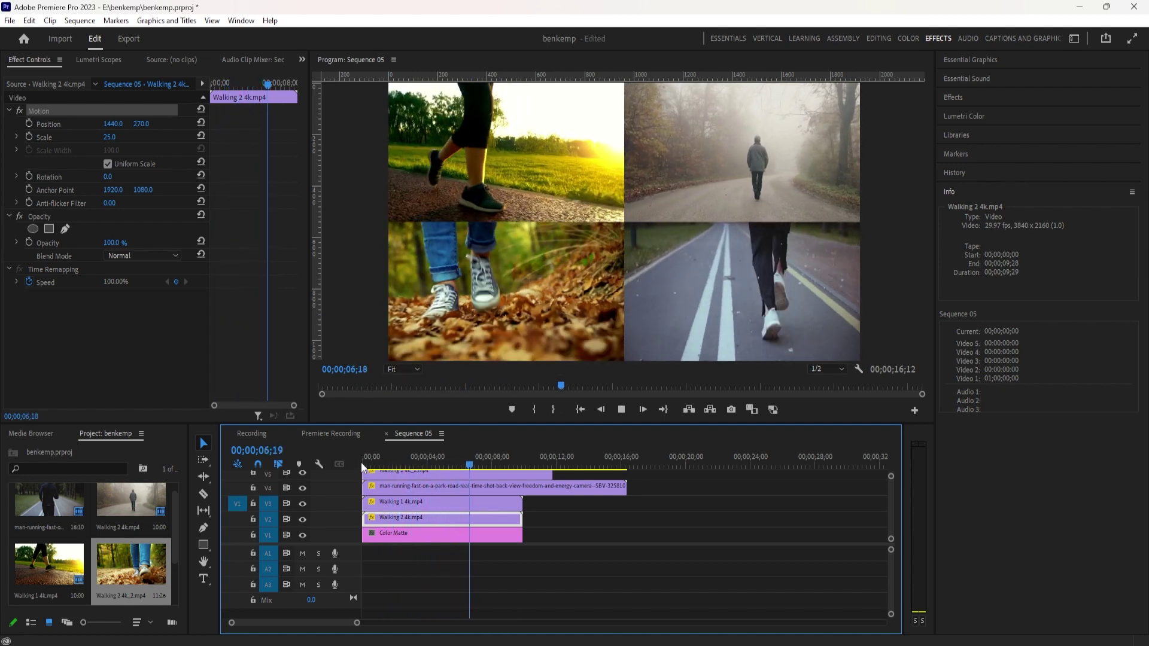
key(space)
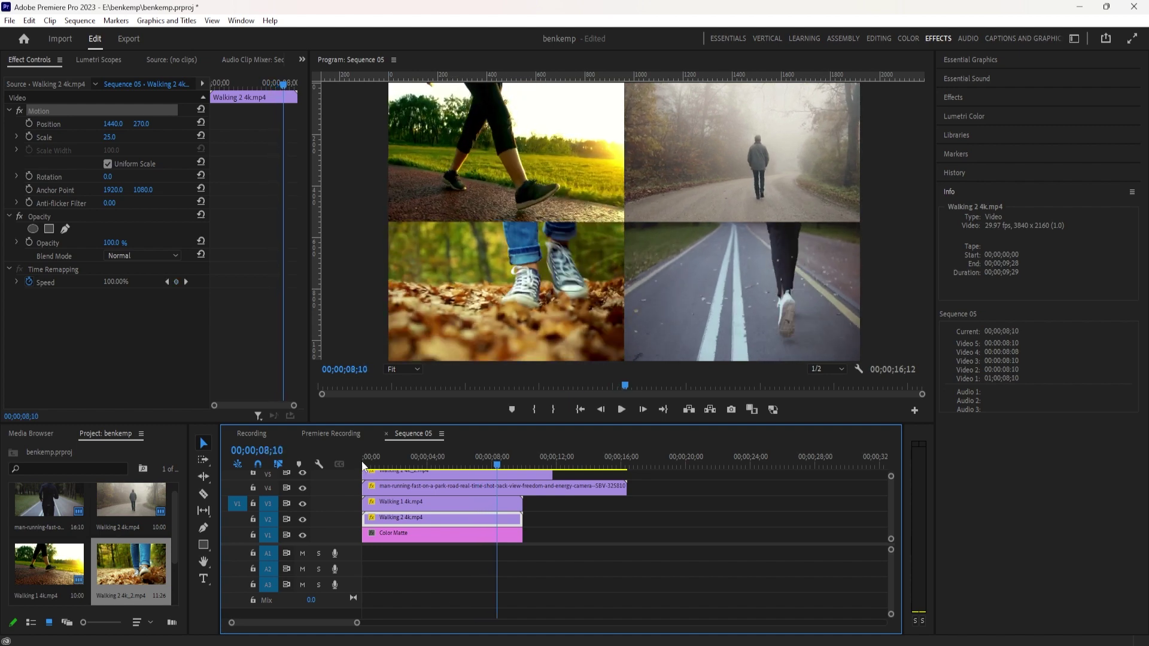